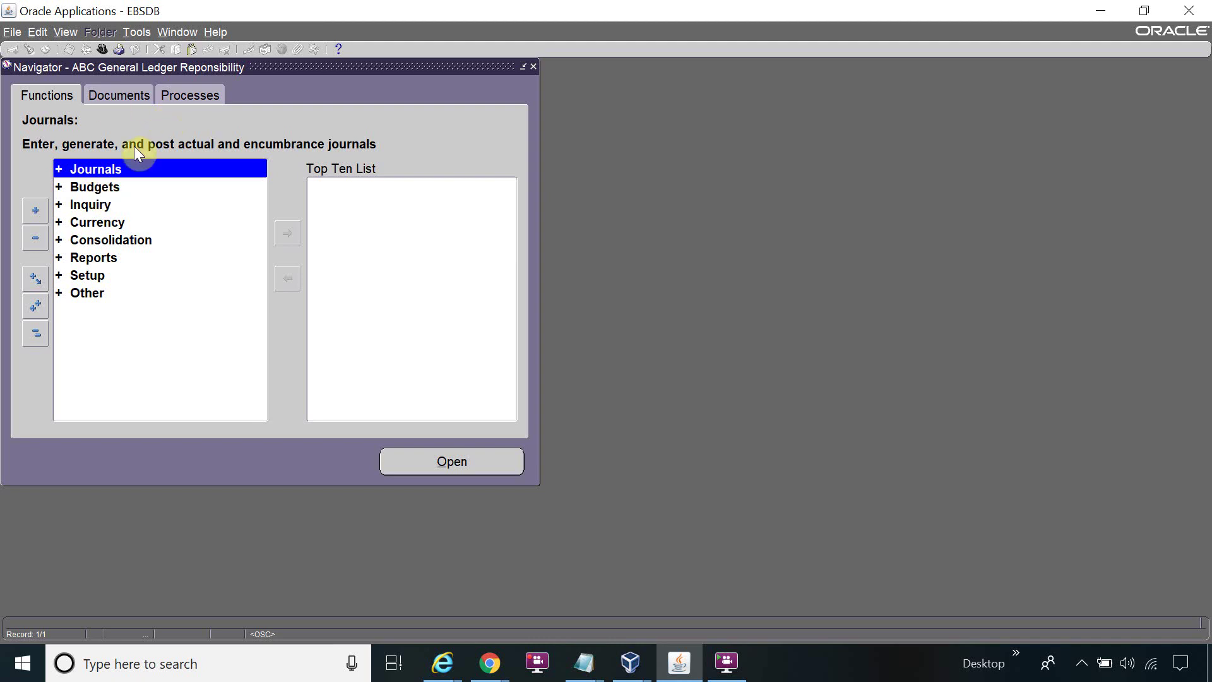
- Create and save a new Suspense Journal header in ABC PL Ledger, Jan-18, Adjustment category
double_click(117, 168)
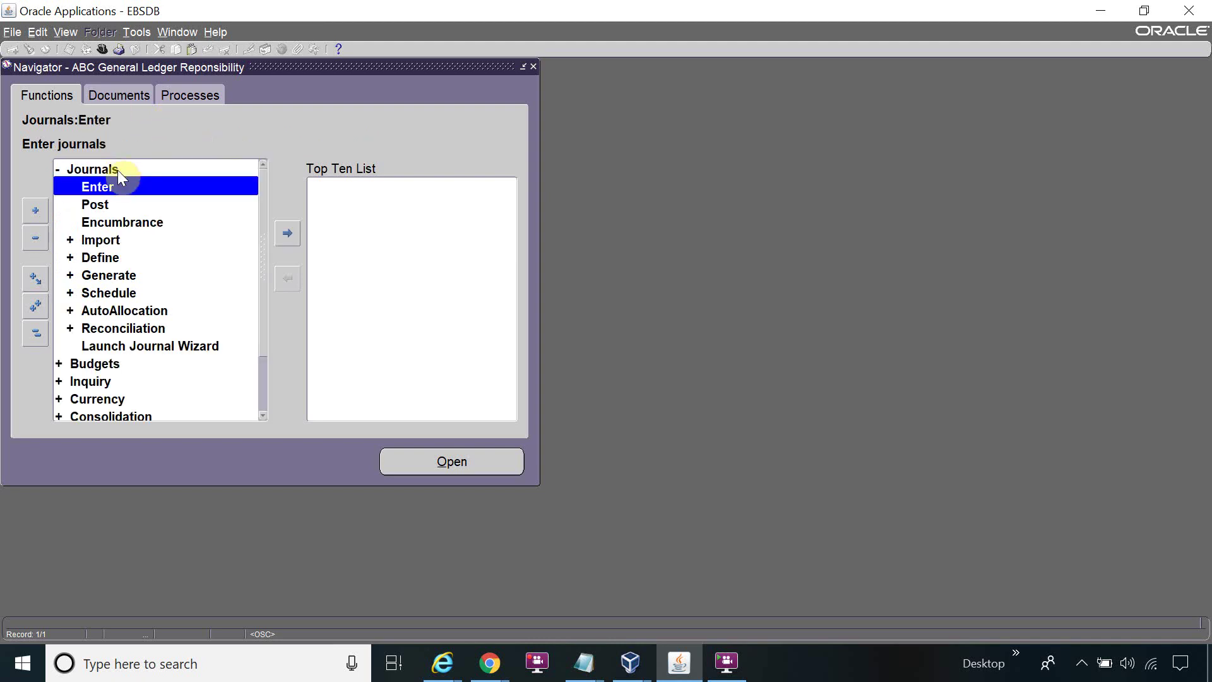
double_click(117, 188)
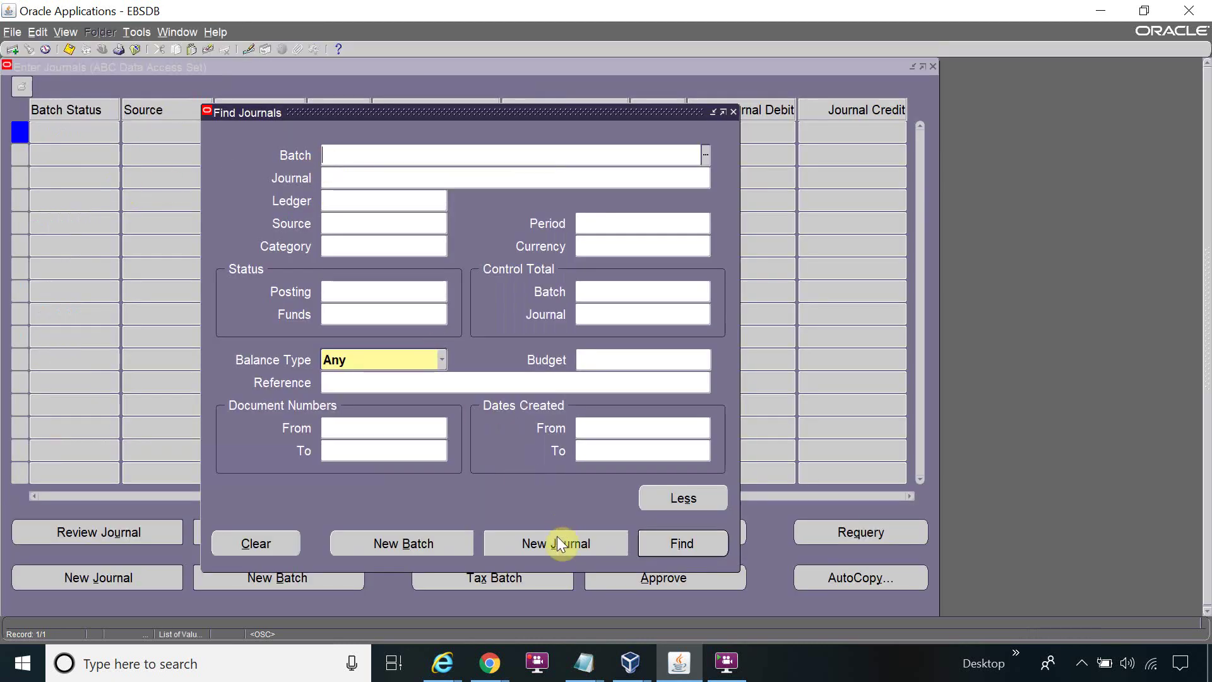
left_click(556, 539)
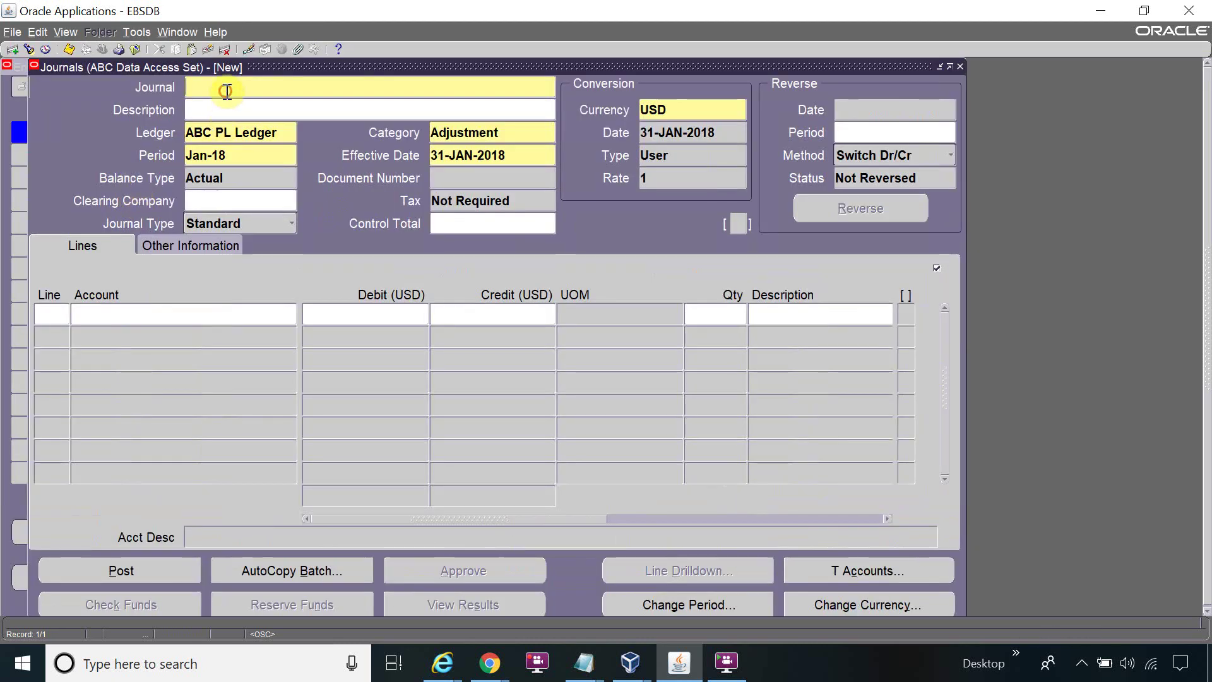
type("Suspense")
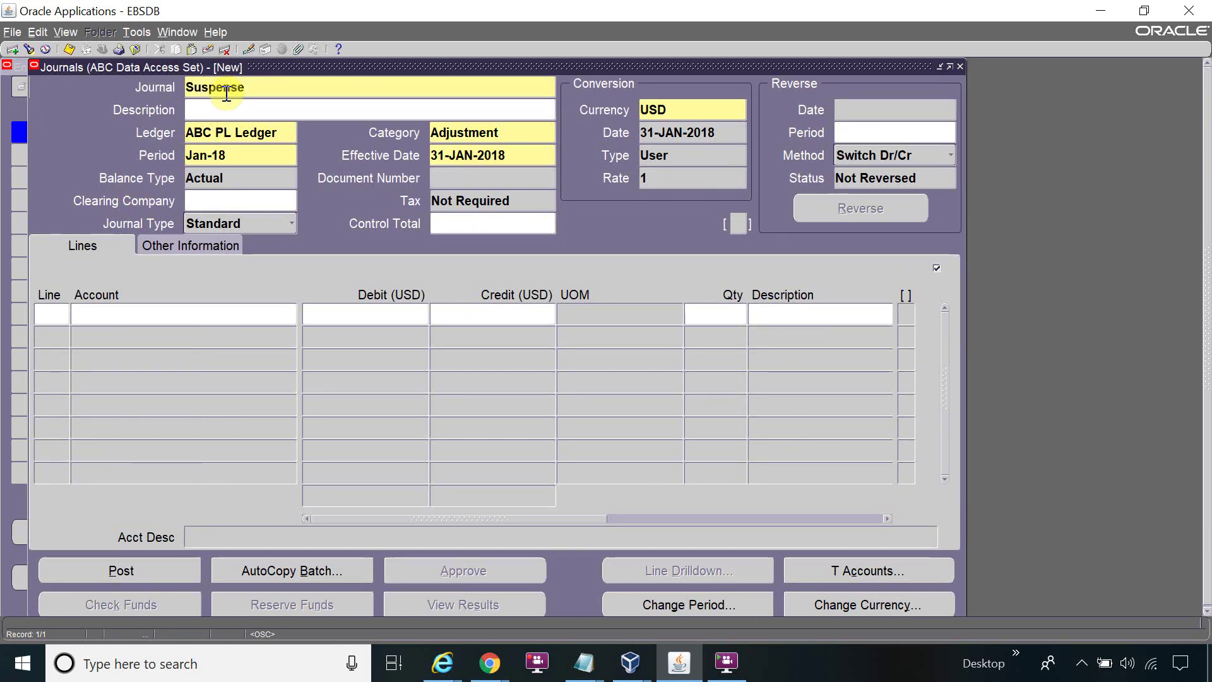
type(" Journal")
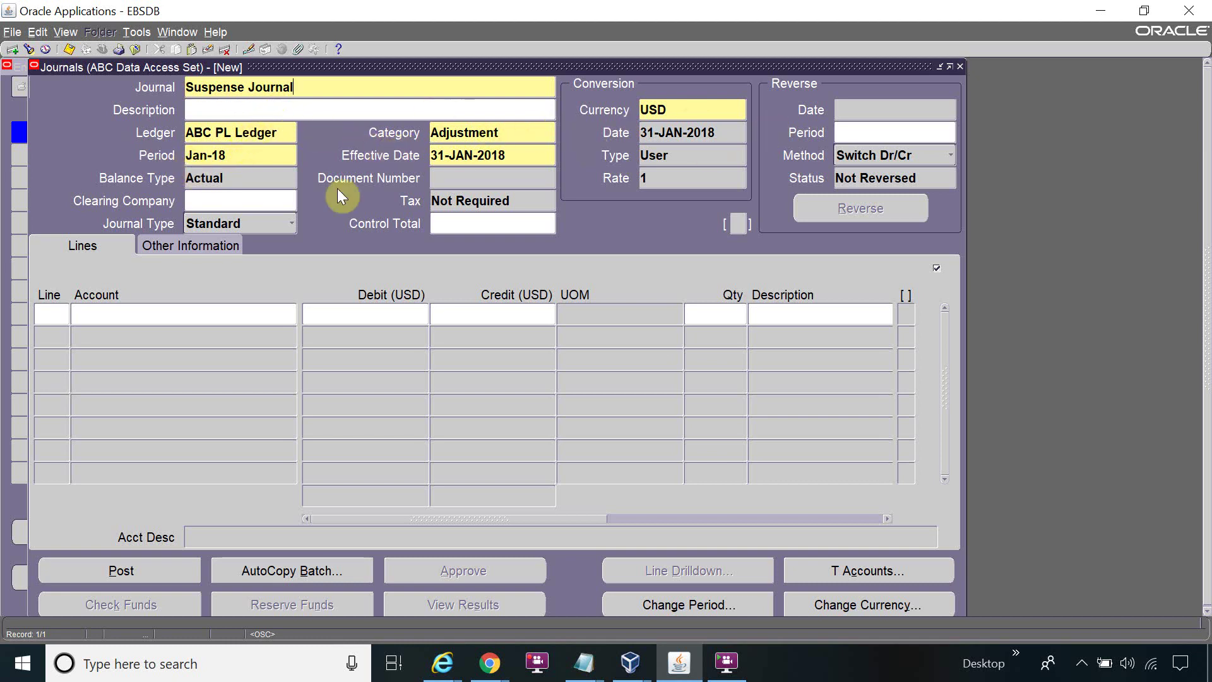
left_click(89, 320)
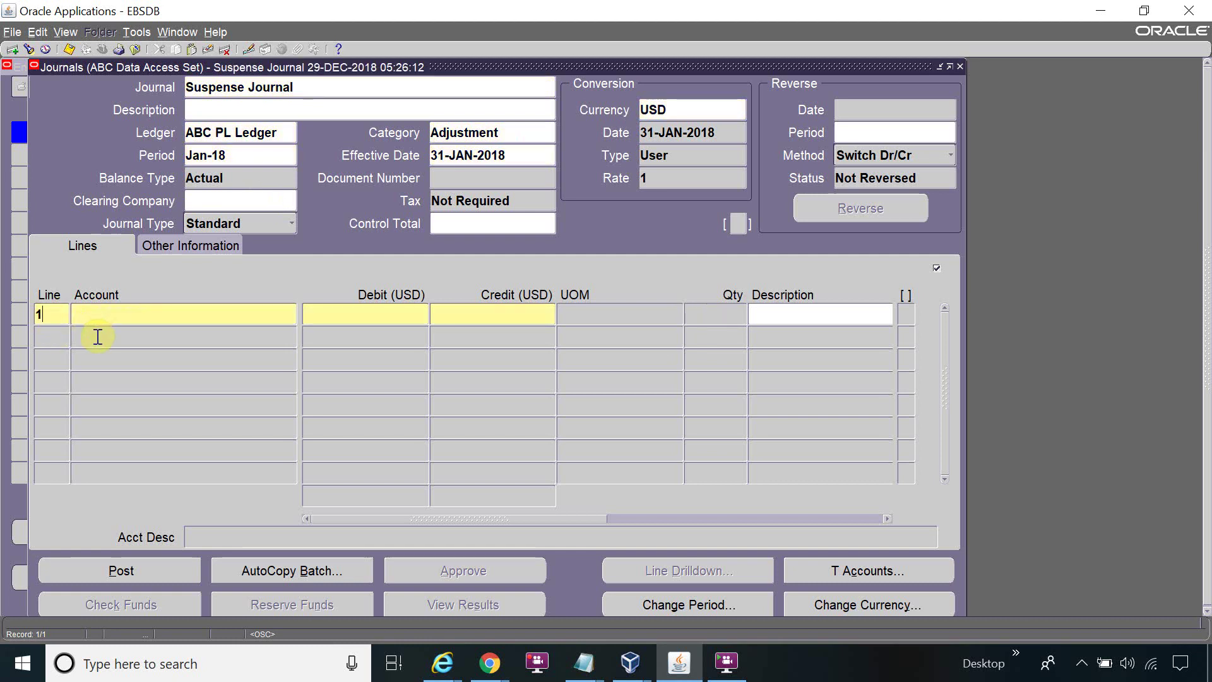
- Debit 2,100.00 on line 1 to account 01.000.000.2252.00.000, copied from Notepad
left_click(584, 663)
left_click(641, 629)
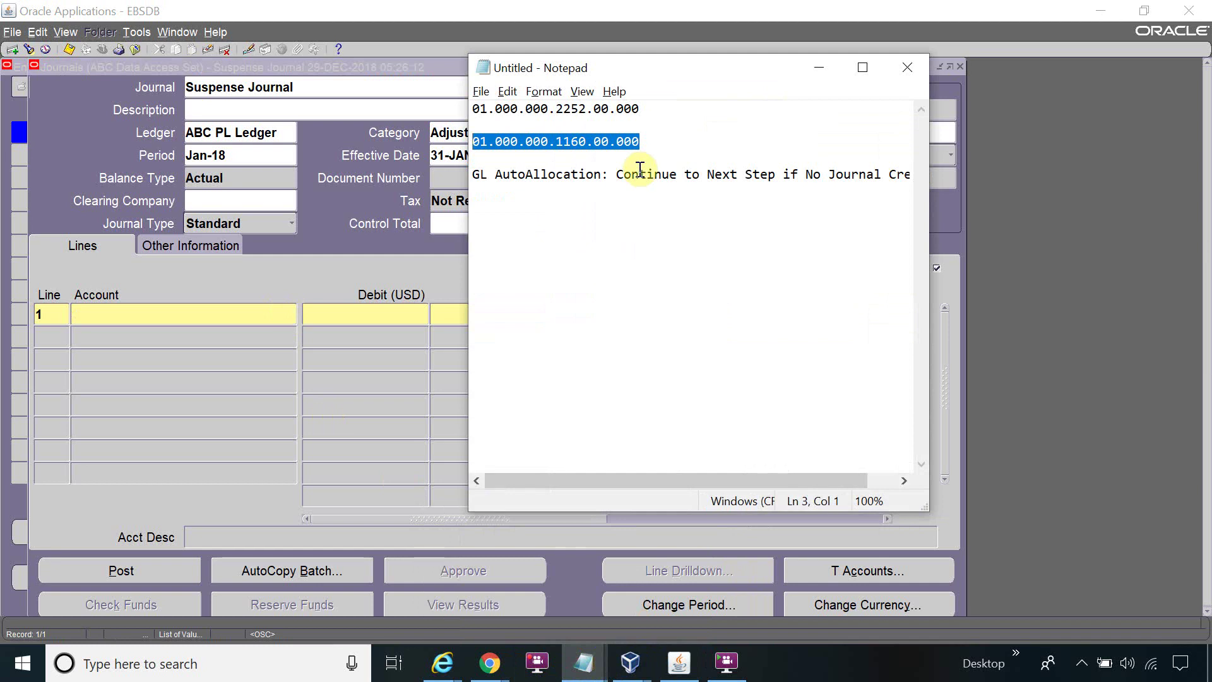
left_click_drag(639, 109, 312, 66)
key("ctrl+c")
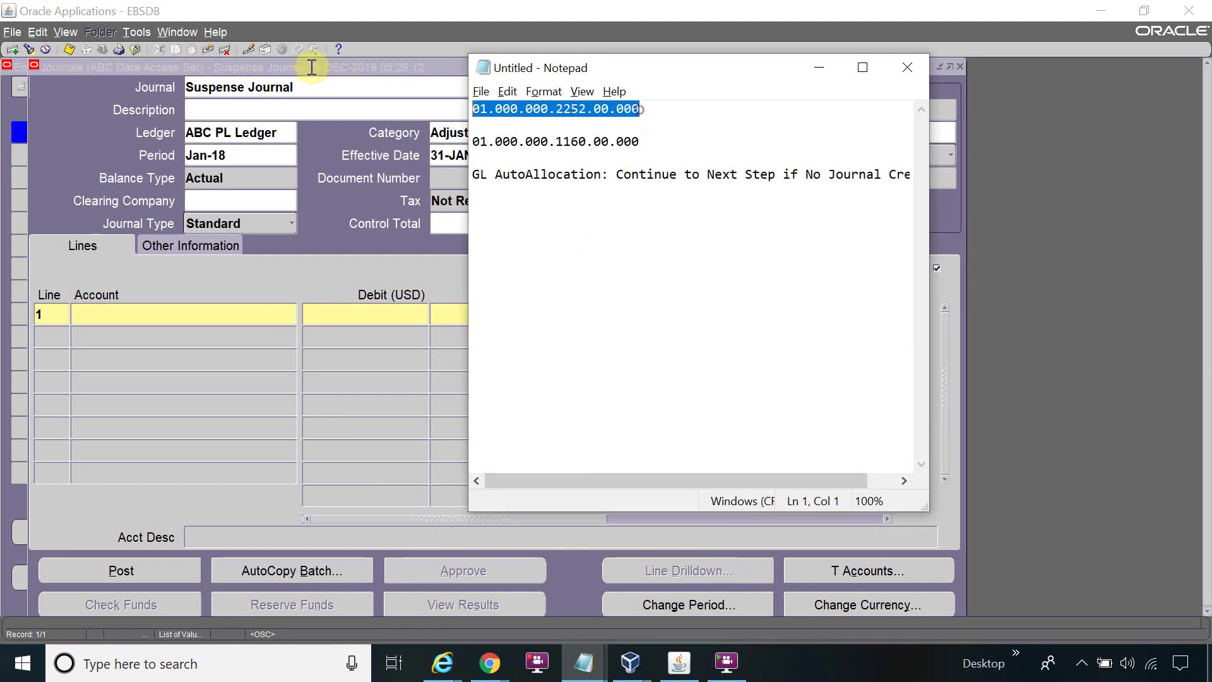
left_click(312, 69)
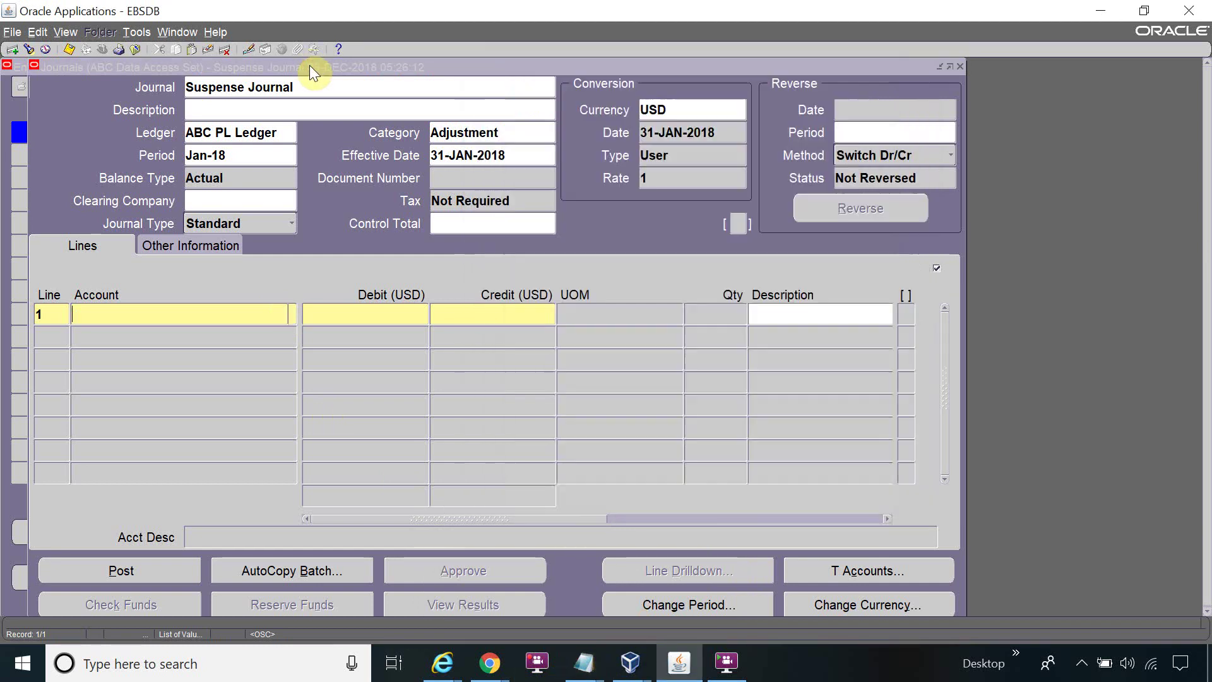
left_click(148, 313)
key("ctrl+v")
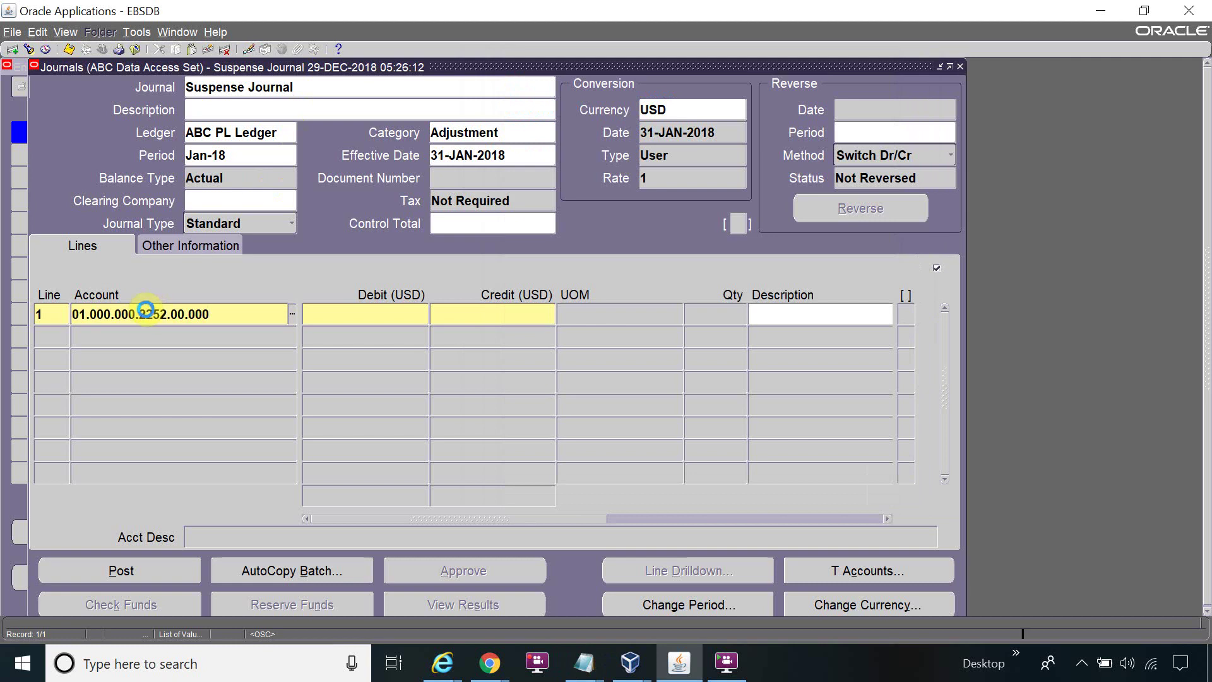
key("Tab")
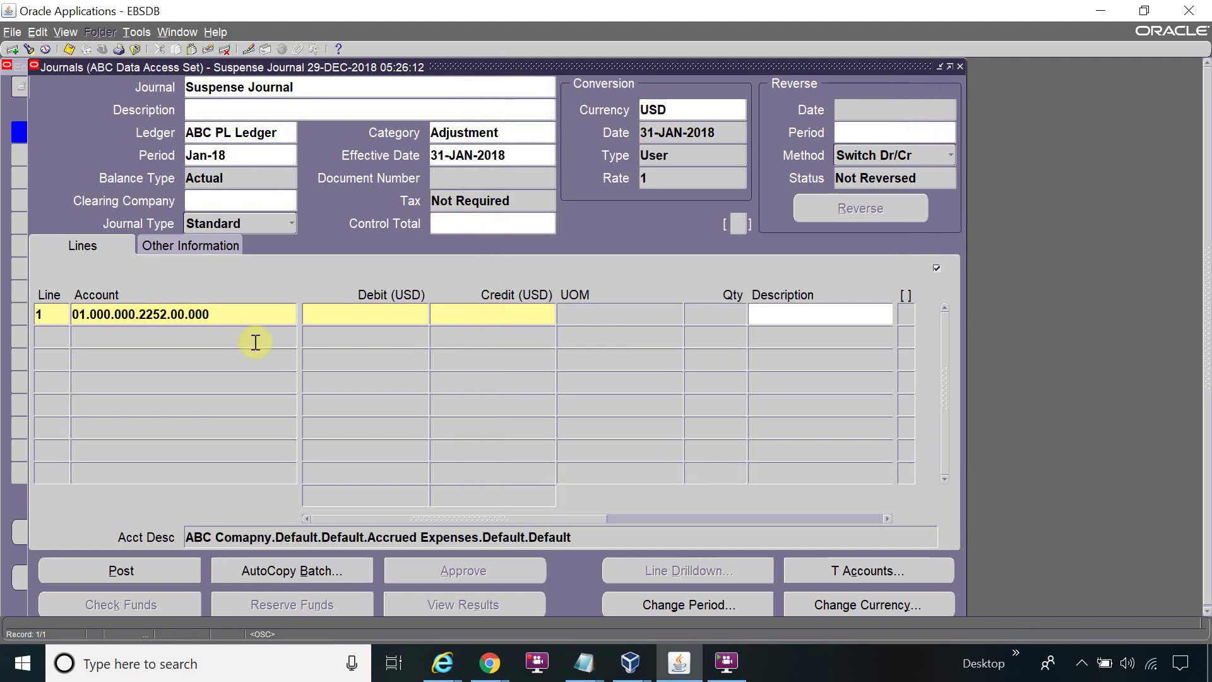
type("2")
type("100")
left_click(212, 340)
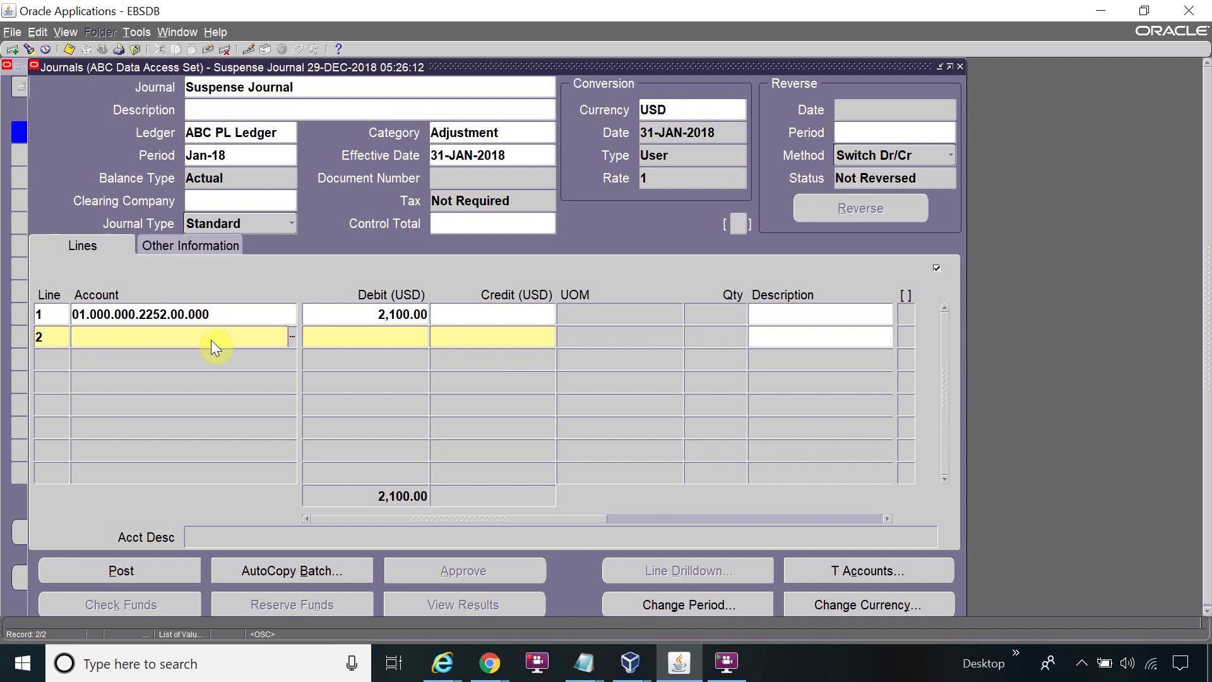
- Credit 2,000.00 on line 2 to Cash account 01.000.000.1211.00.000, then attempt a save
left_click(292, 336)
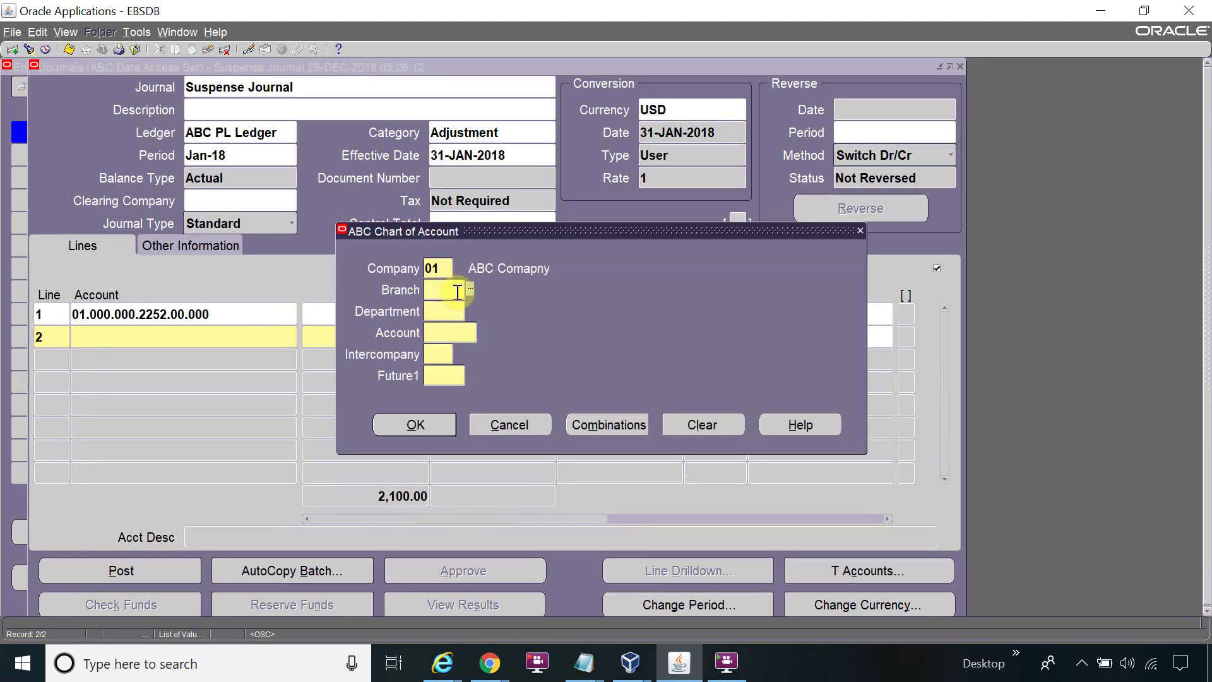
left_click(469, 291)
left_click(282, 357)
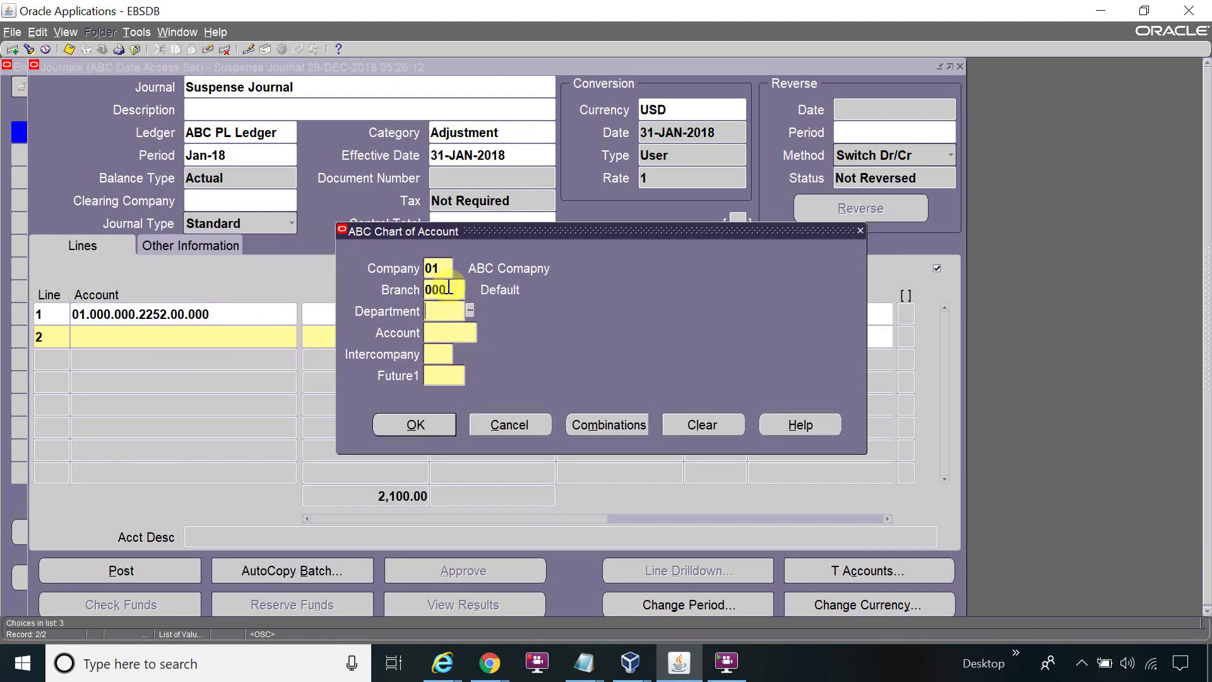
type("000")
key("Tab")
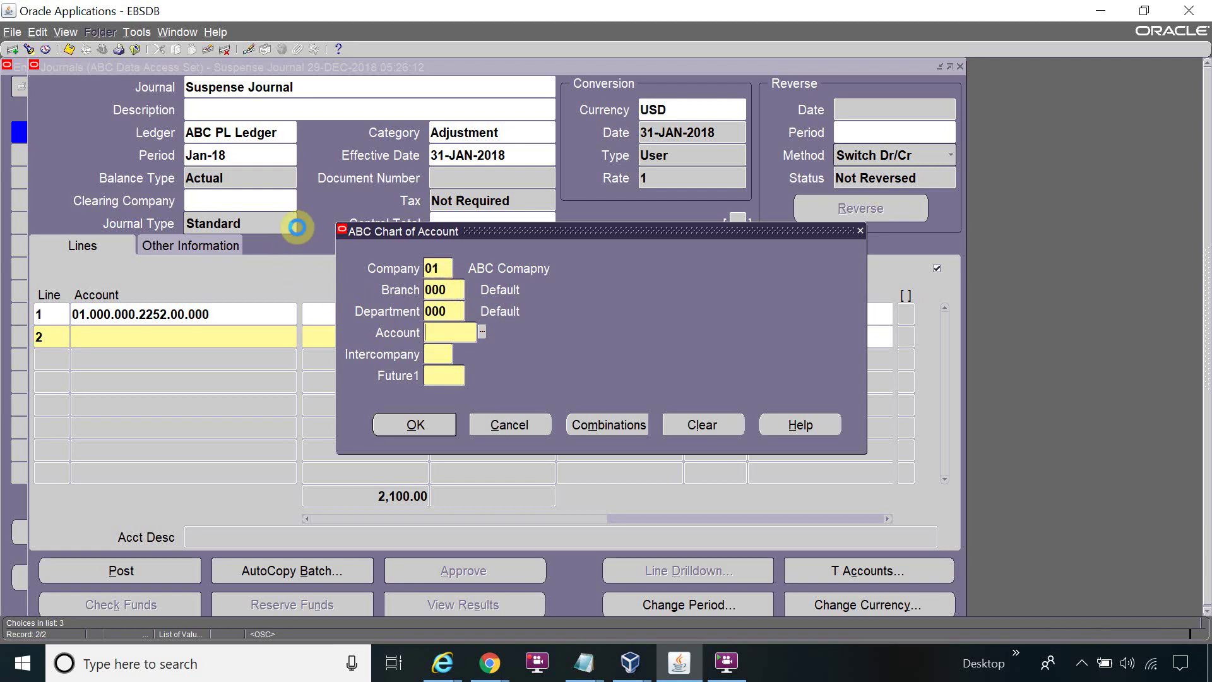
key("ctrl+l")
type("%")
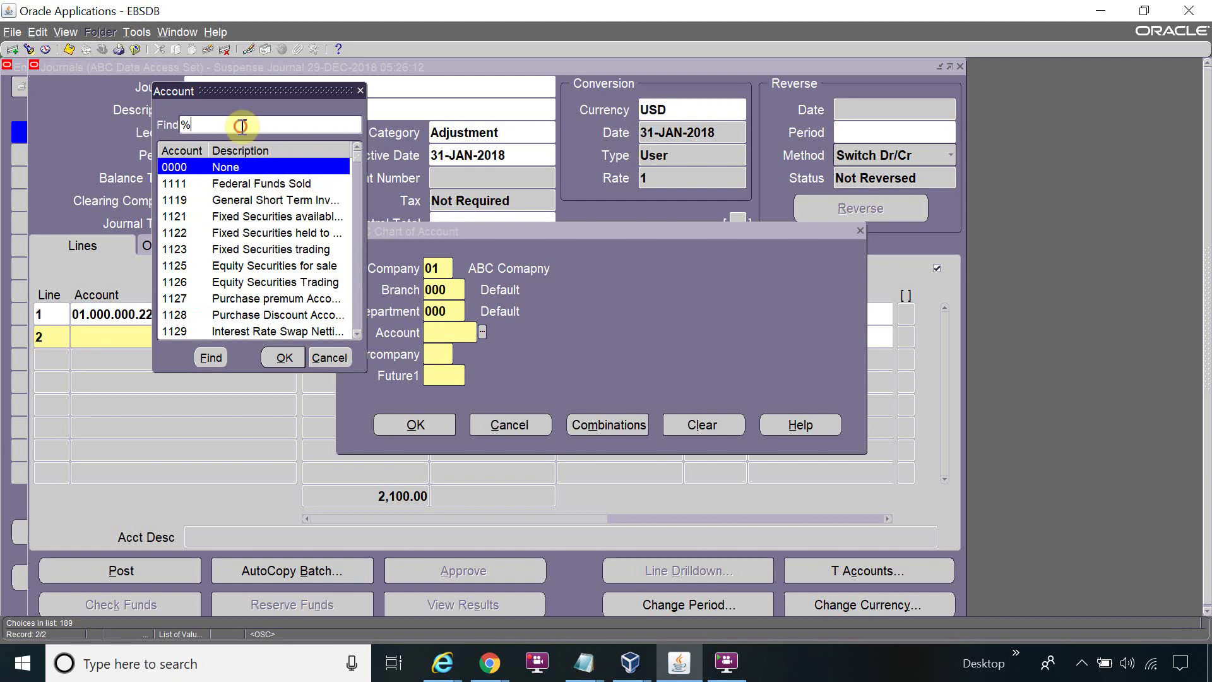
type("Cash")
key("Down")
key("Down")
key("Down")
key("Return")
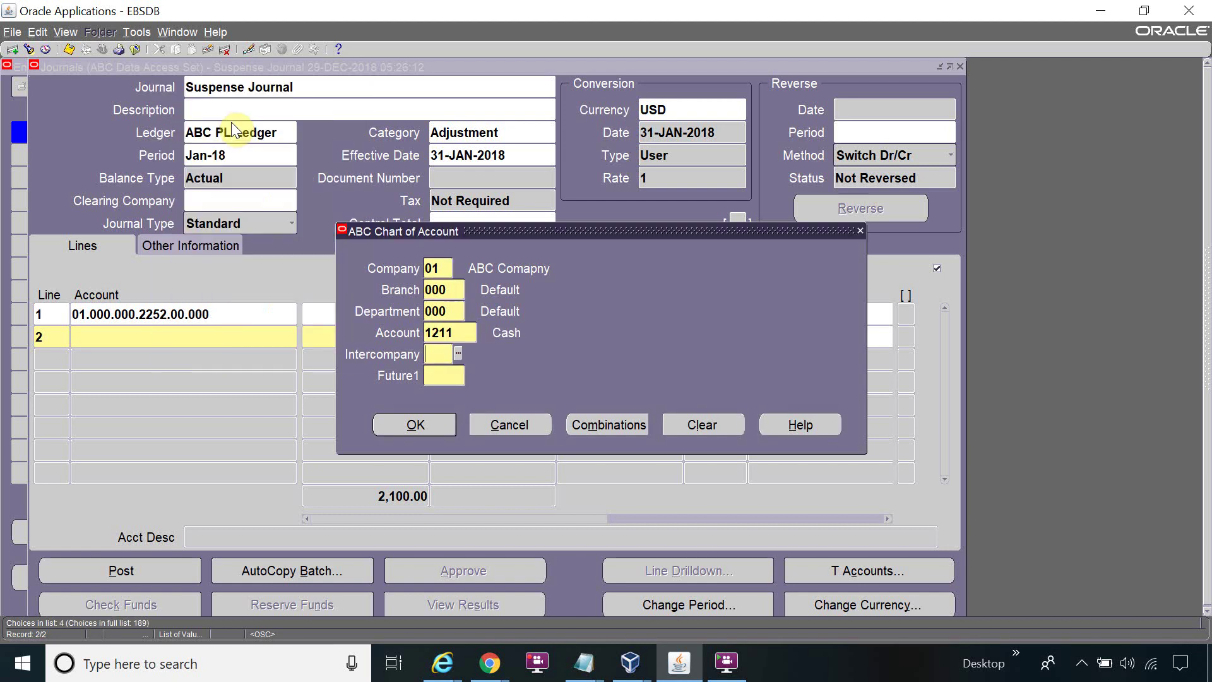
type("00")
key("Tab")
type("000")
key("Tab")
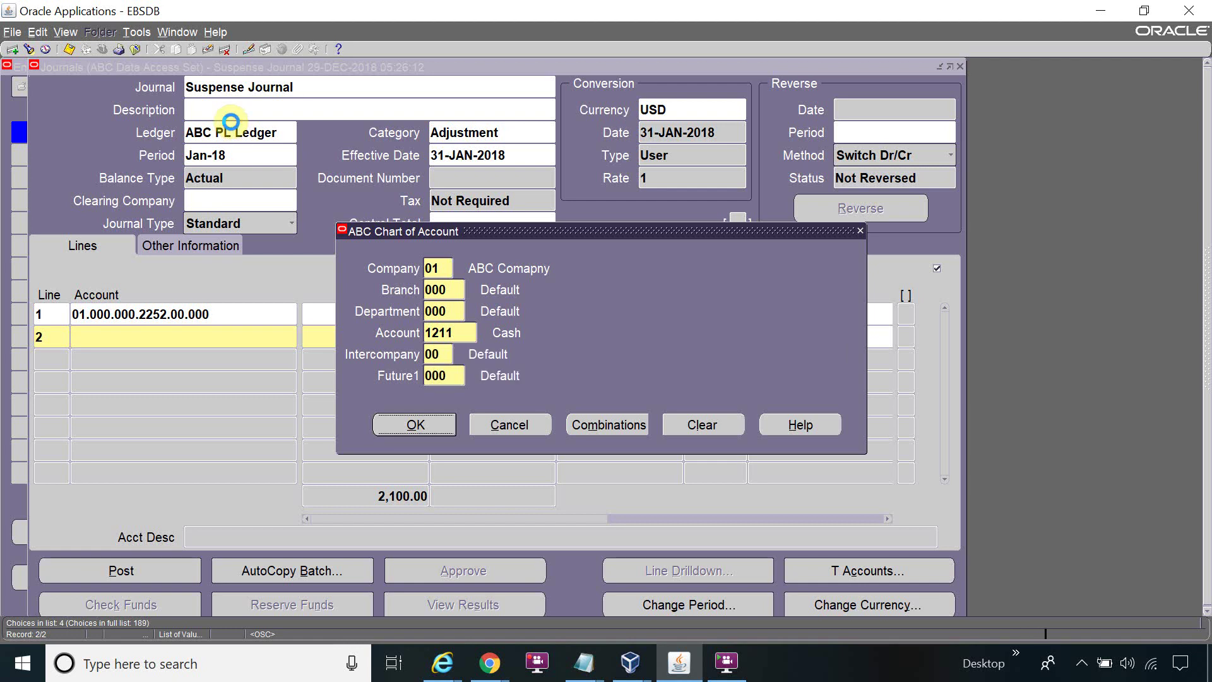
left_click(406, 422)
left_click(484, 337)
type("2000")
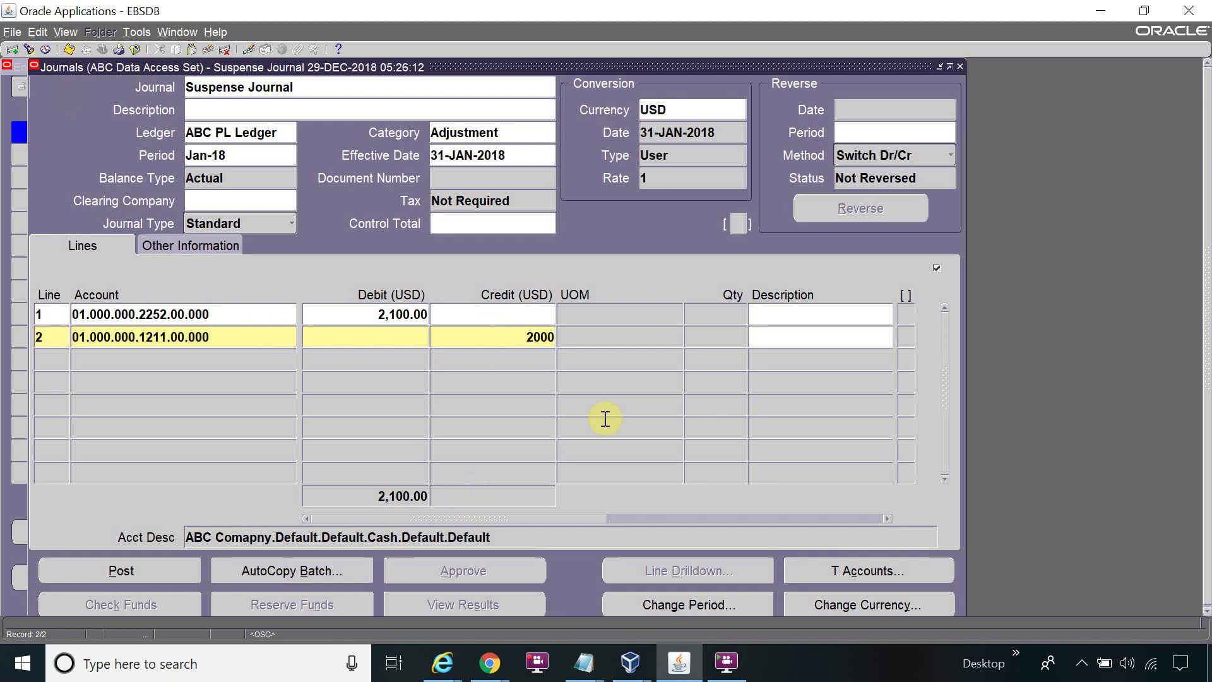
left_click(69, 50)
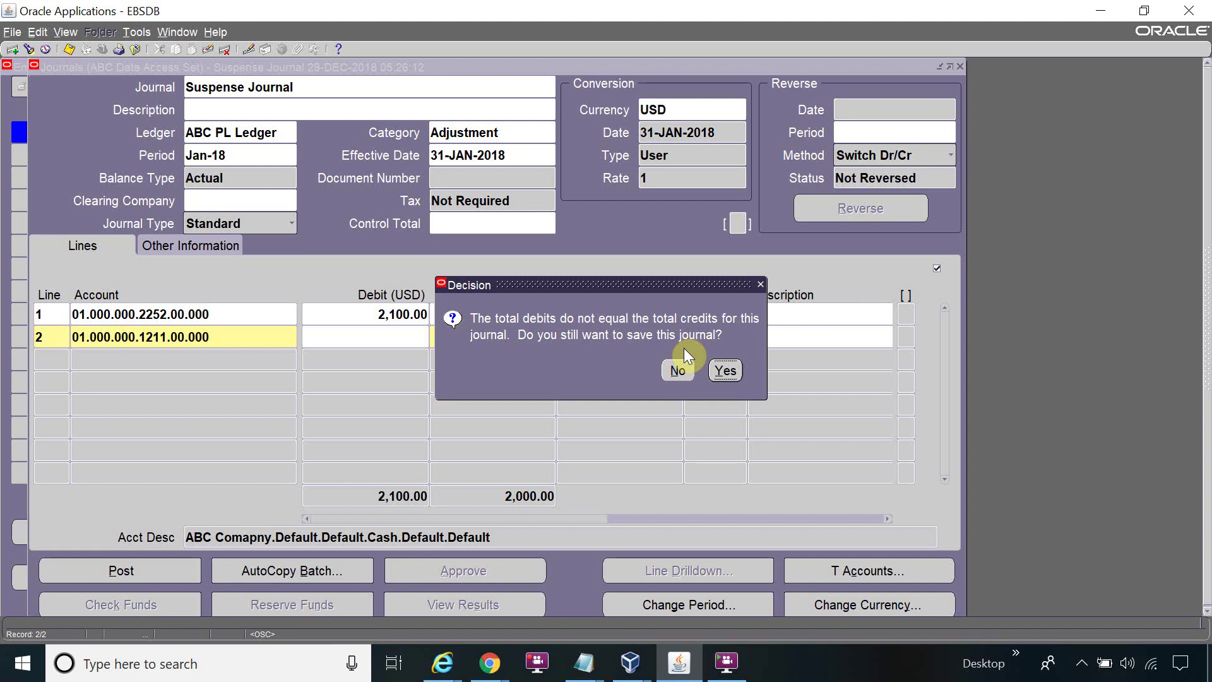
- Save the unbalanced journal anyway, submit it for posting, and acknowledge request 7676753
left_click(725, 371)
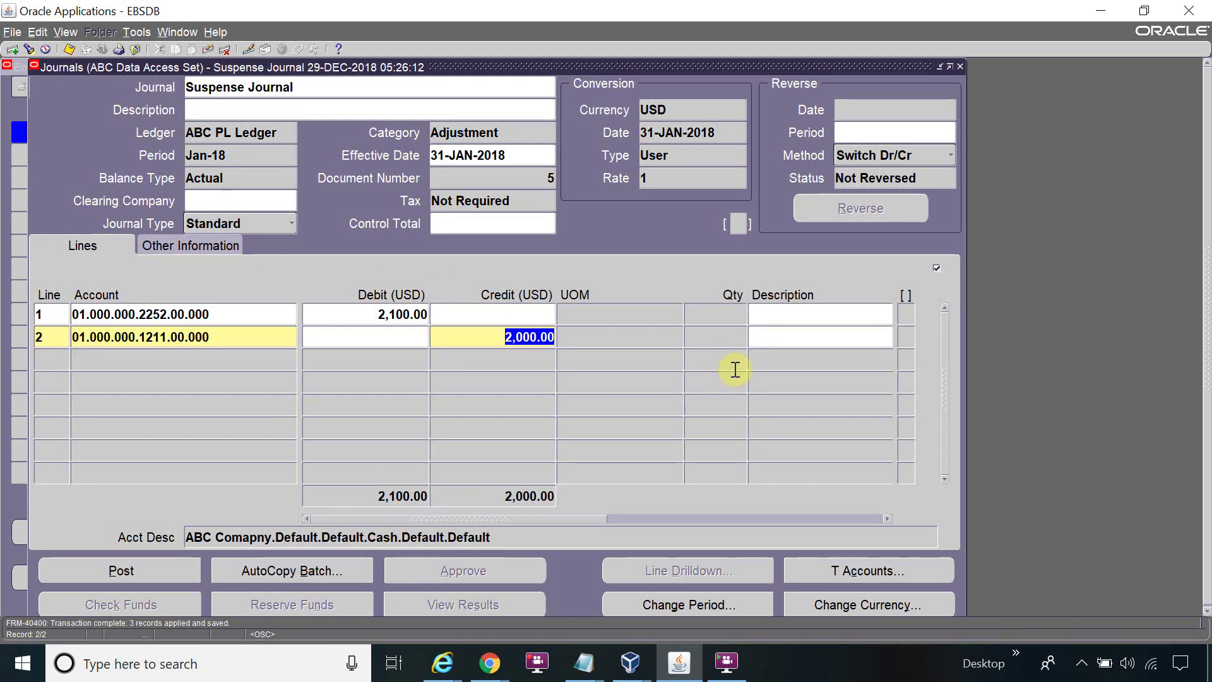
left_click(185, 565)
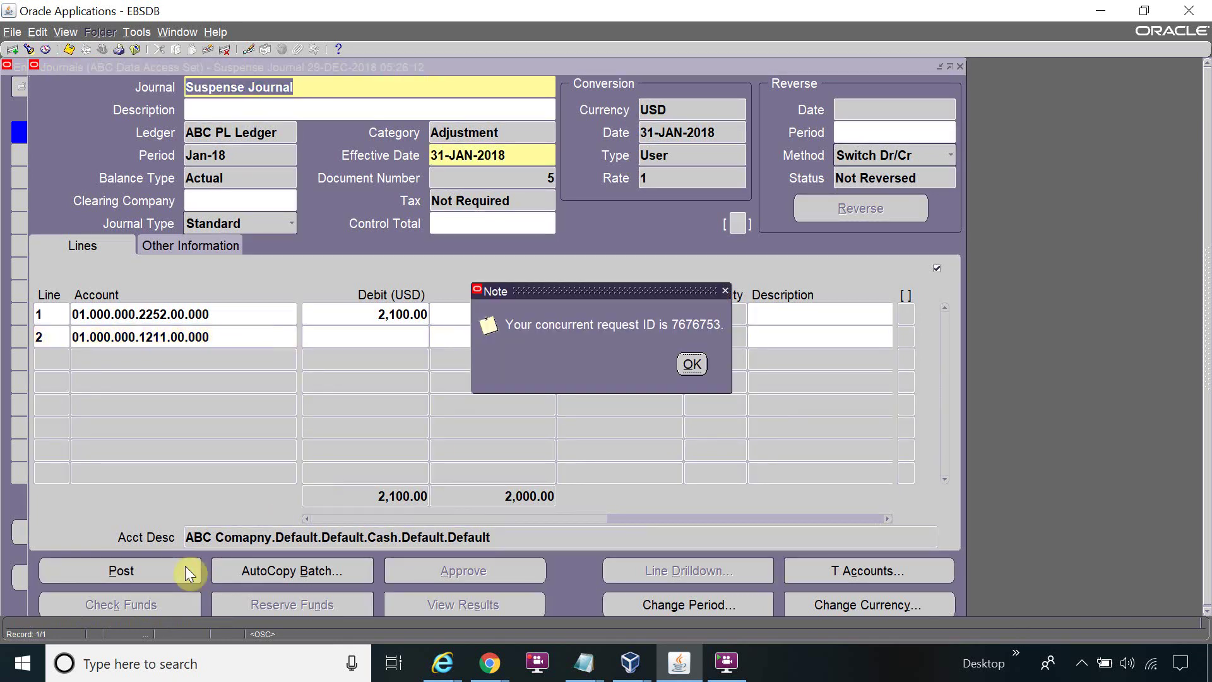
left_click(693, 368)
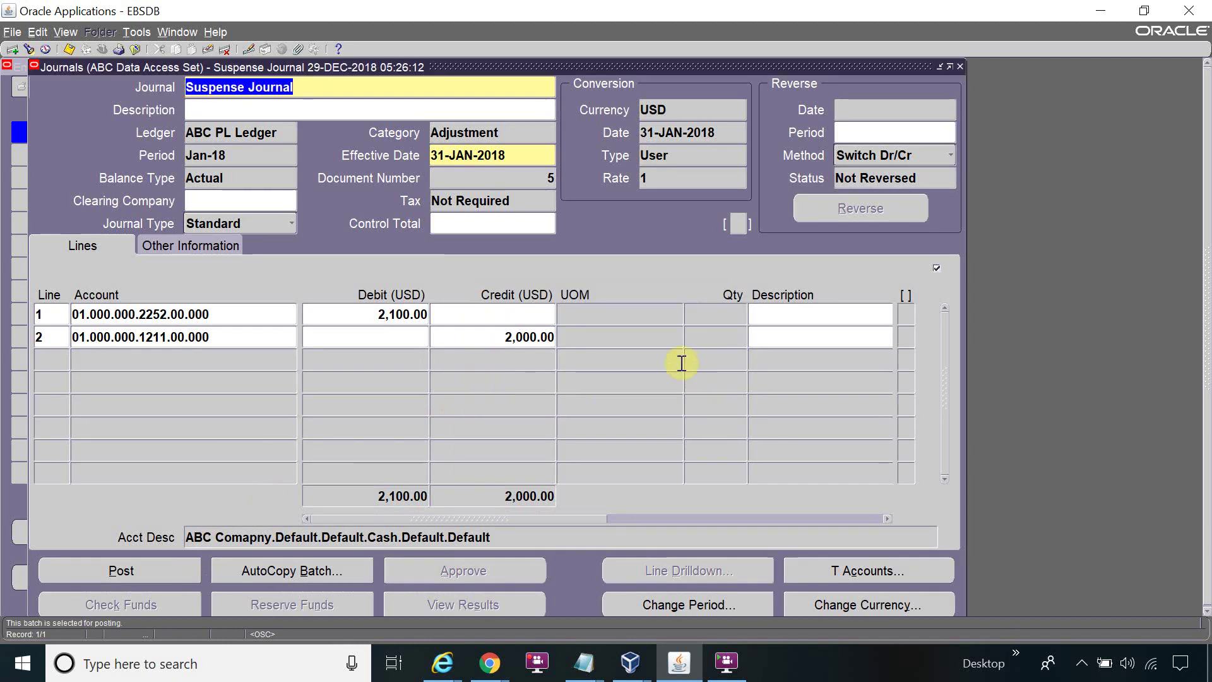
- Open View > Requests and find all submitted requests
left_click(69, 32)
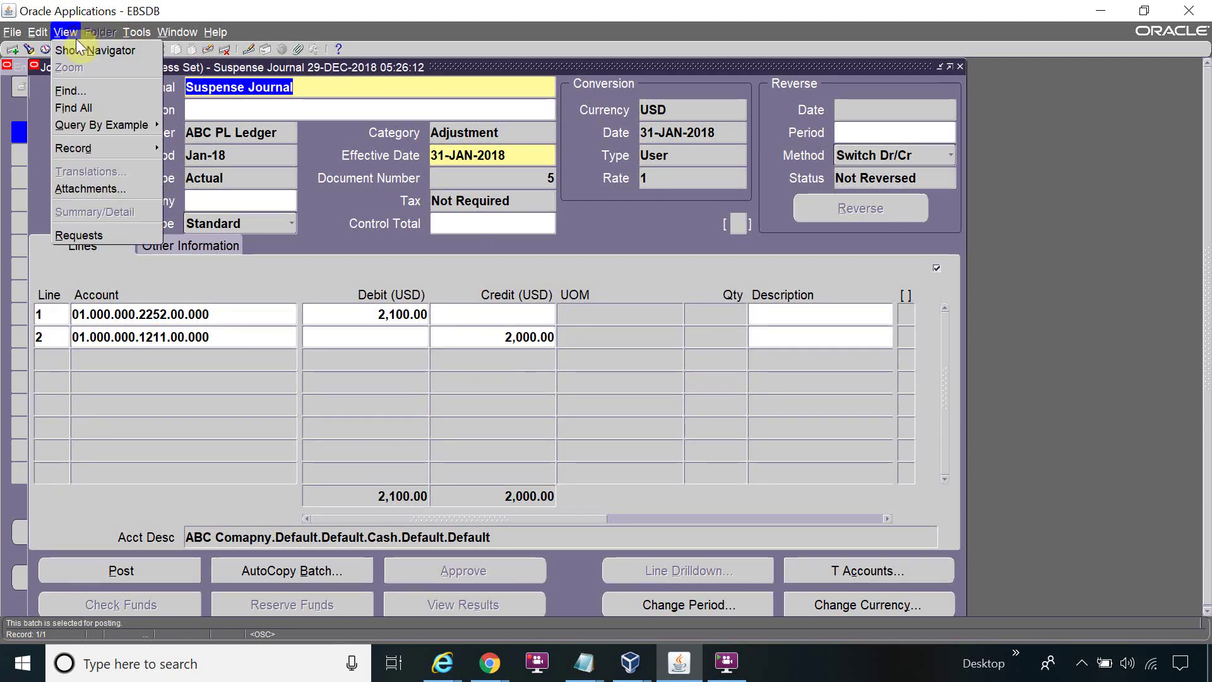
left_click(83, 235)
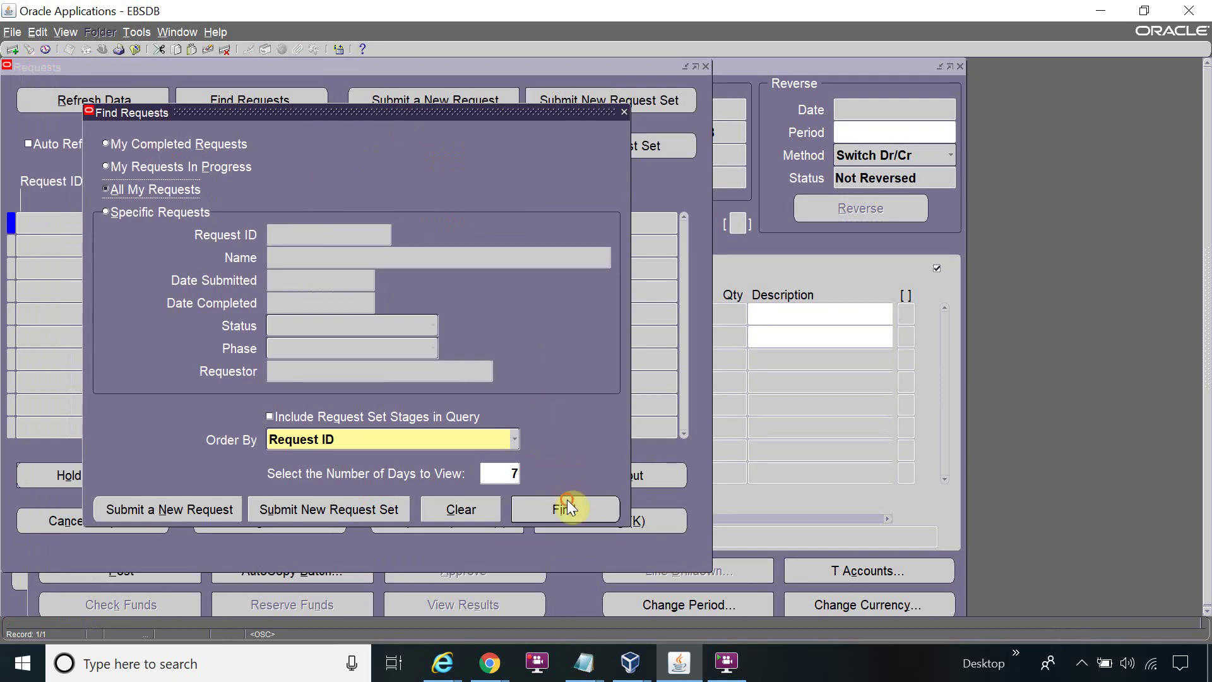
left_click(565, 501)
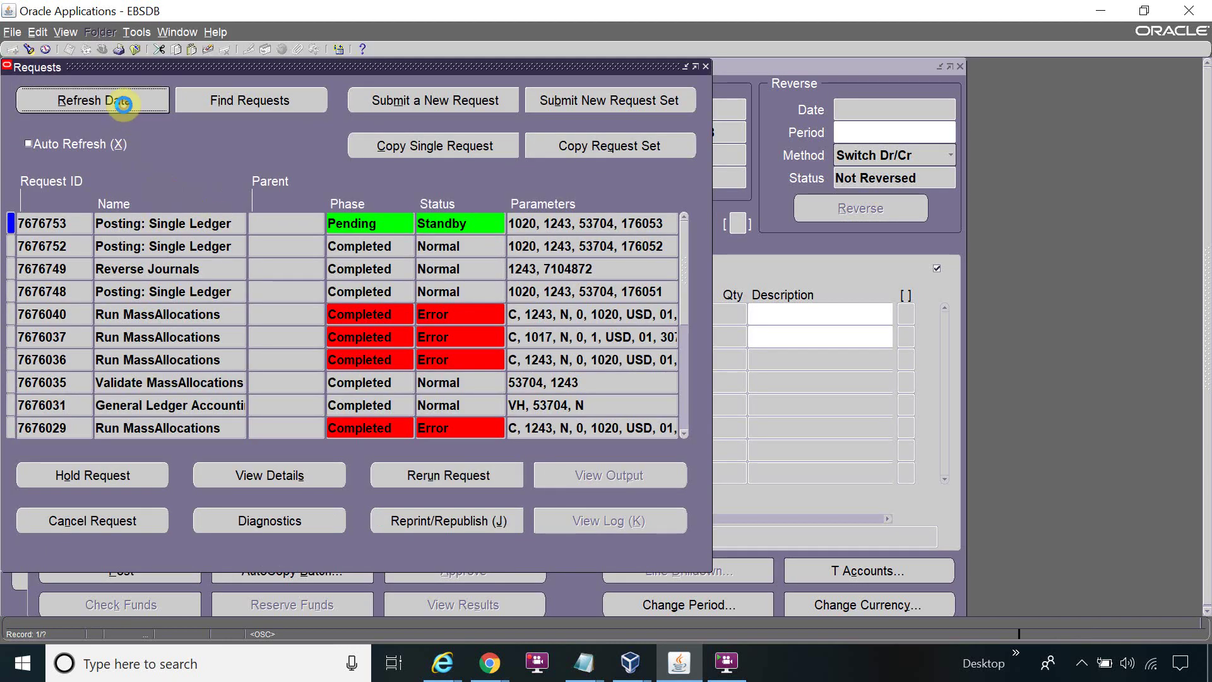
- Refresh the request list repeatedly until posting request 7676753 completes
left_click(126, 112)
left_click(126, 112)
left_click(124, 104)
left_click(123, 103)
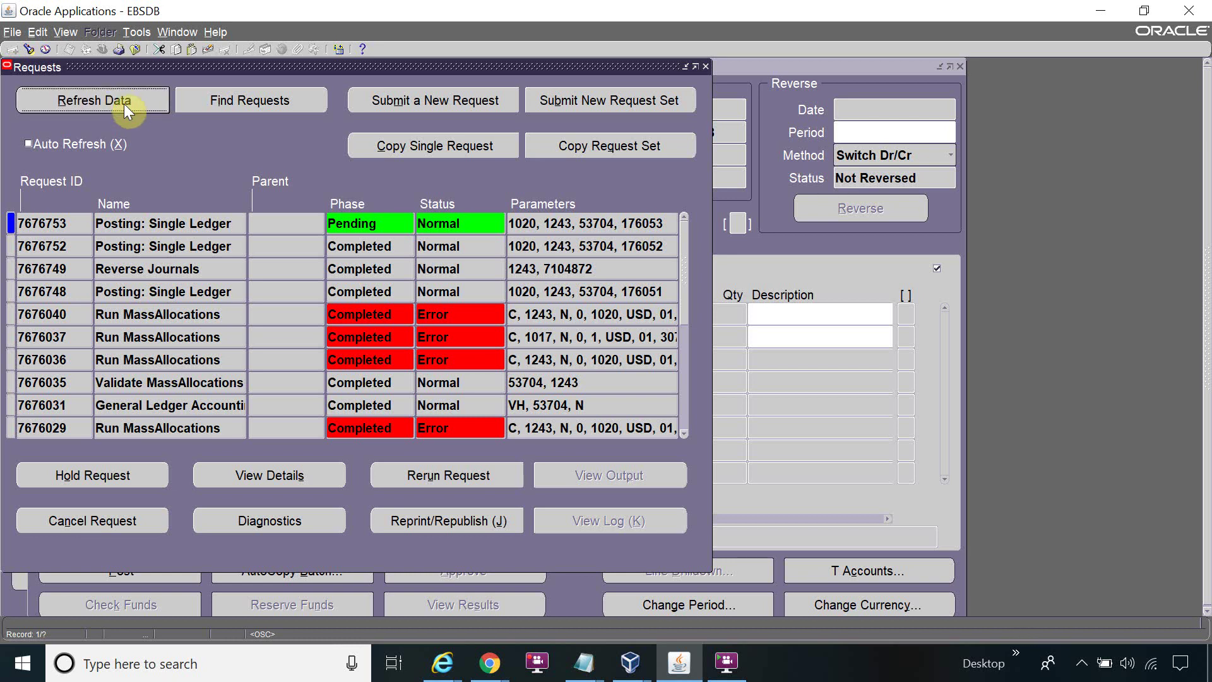
left_click(124, 104)
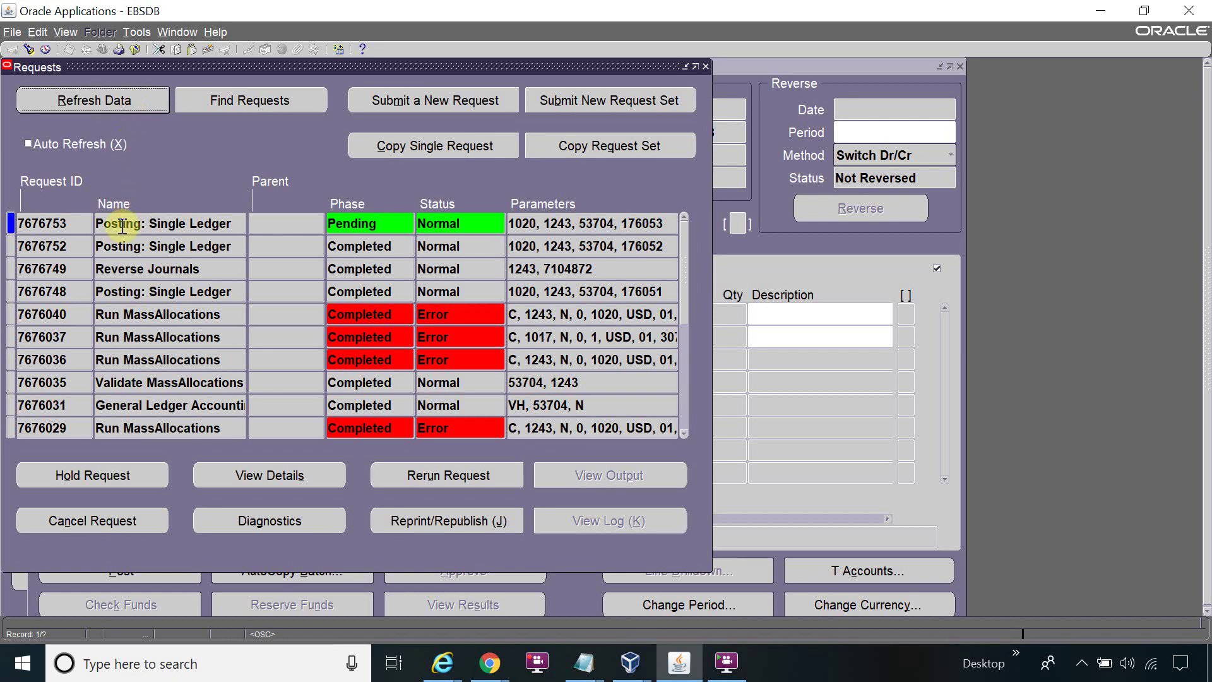
left_click(153, 98)
left_click(152, 98)
left_click(152, 97)
left_click(152, 97)
left_click(152, 98)
left_click(153, 98)
left_click(153, 97)
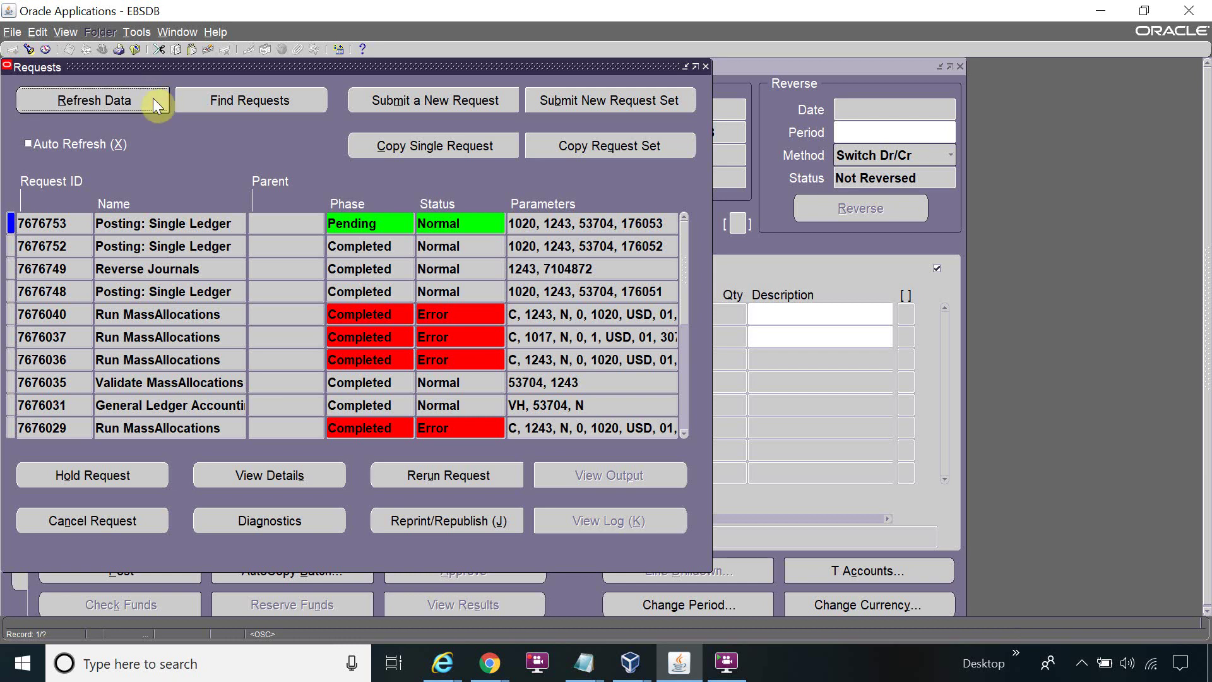
left_click(154, 105)
left_click(154, 104)
left_click(154, 99)
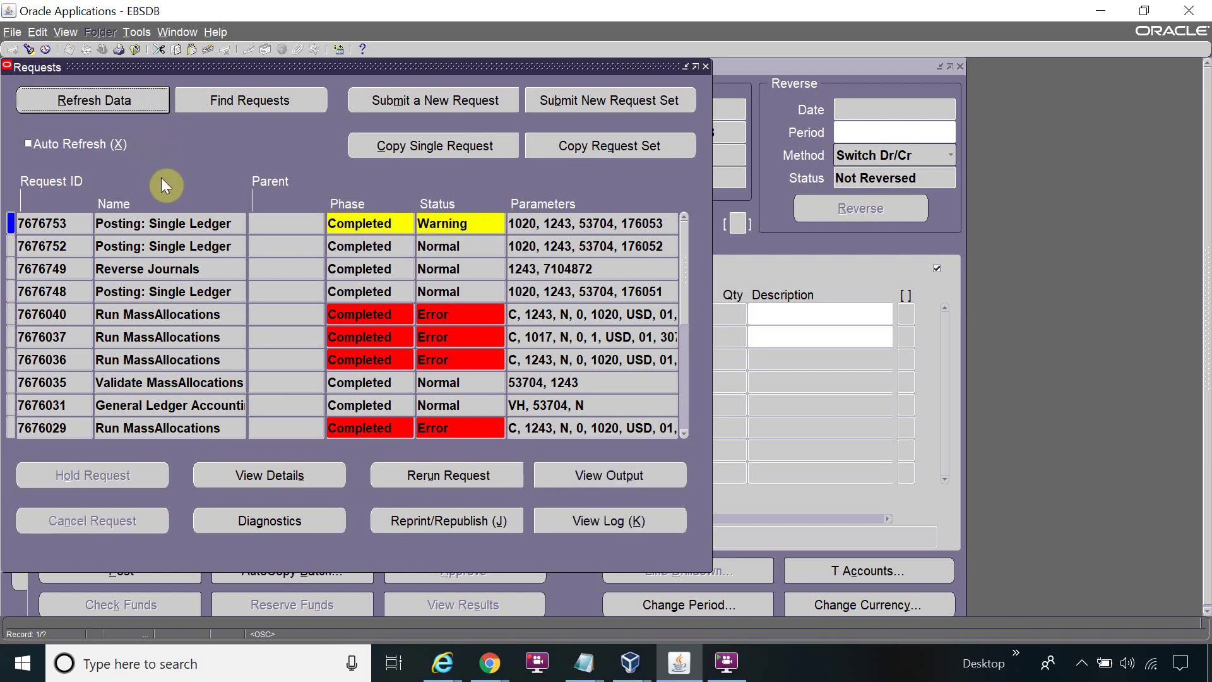
- Confirm request 7676753 shows Completed with Warning and open its output report
double_click(396, 224)
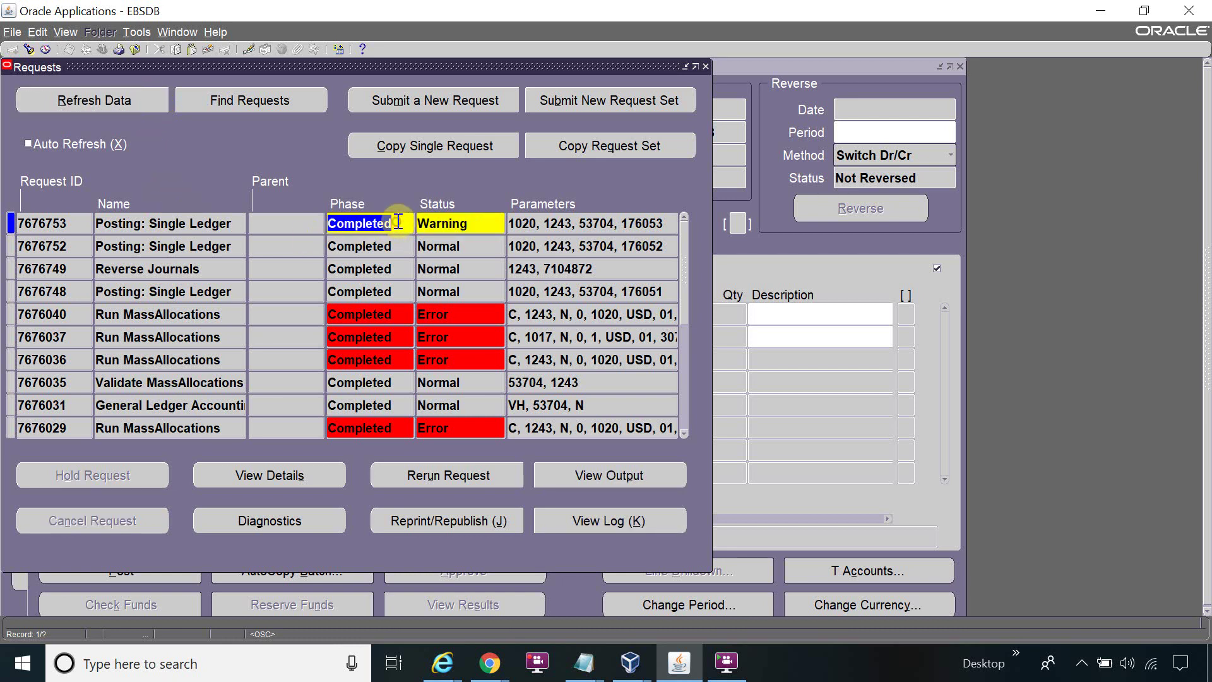
double_click(478, 224)
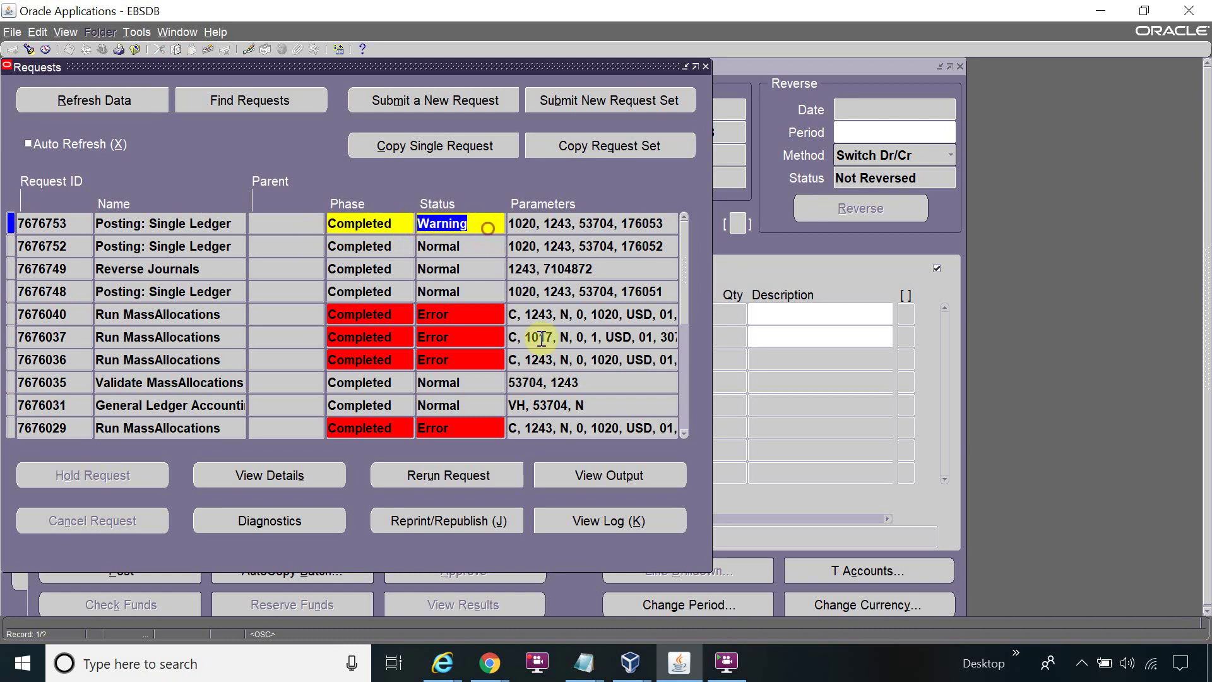
left_click(615, 470)
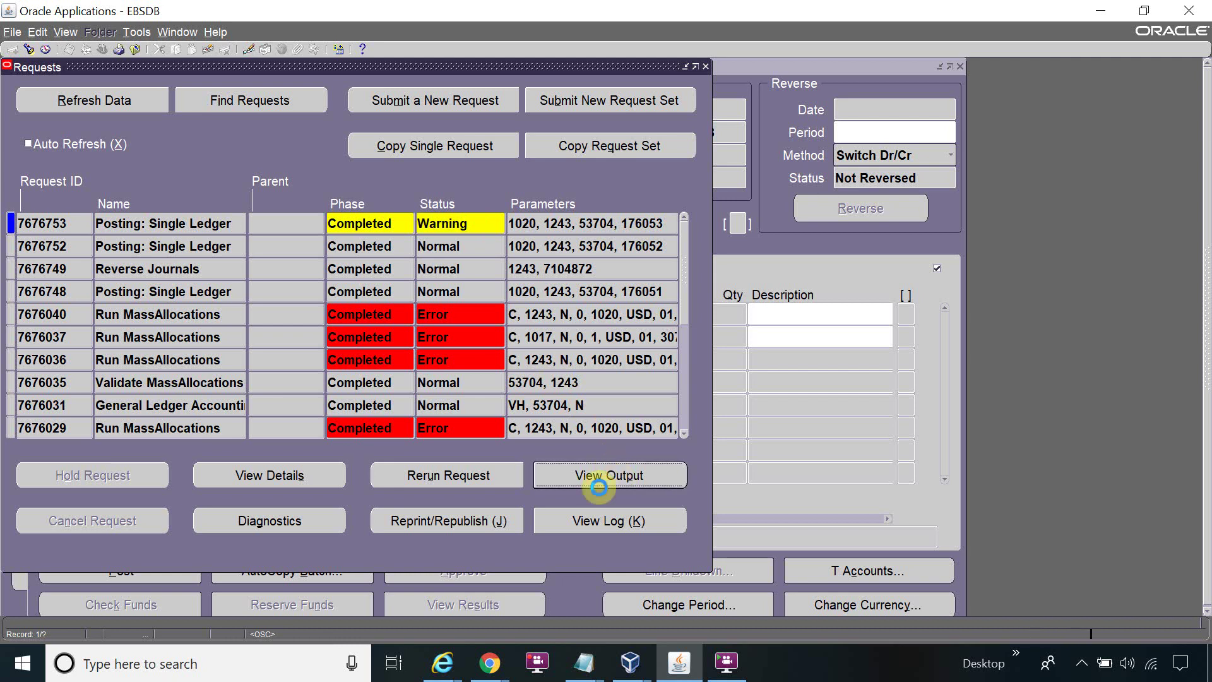
- In the browser's Posting Validation Report, highlight the error: unbalanced journal entry, suspense not allowed
left_click(537, 606)
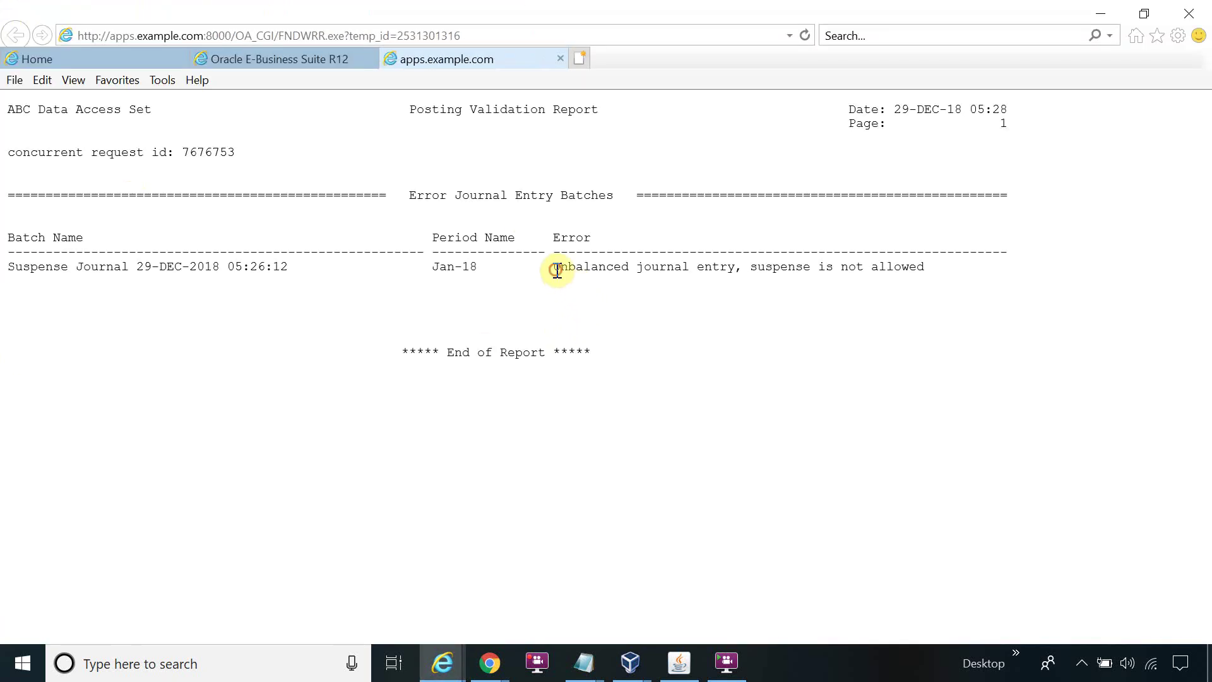
left_click_drag(593, 267, 925, 305)
left_click(941, 257)
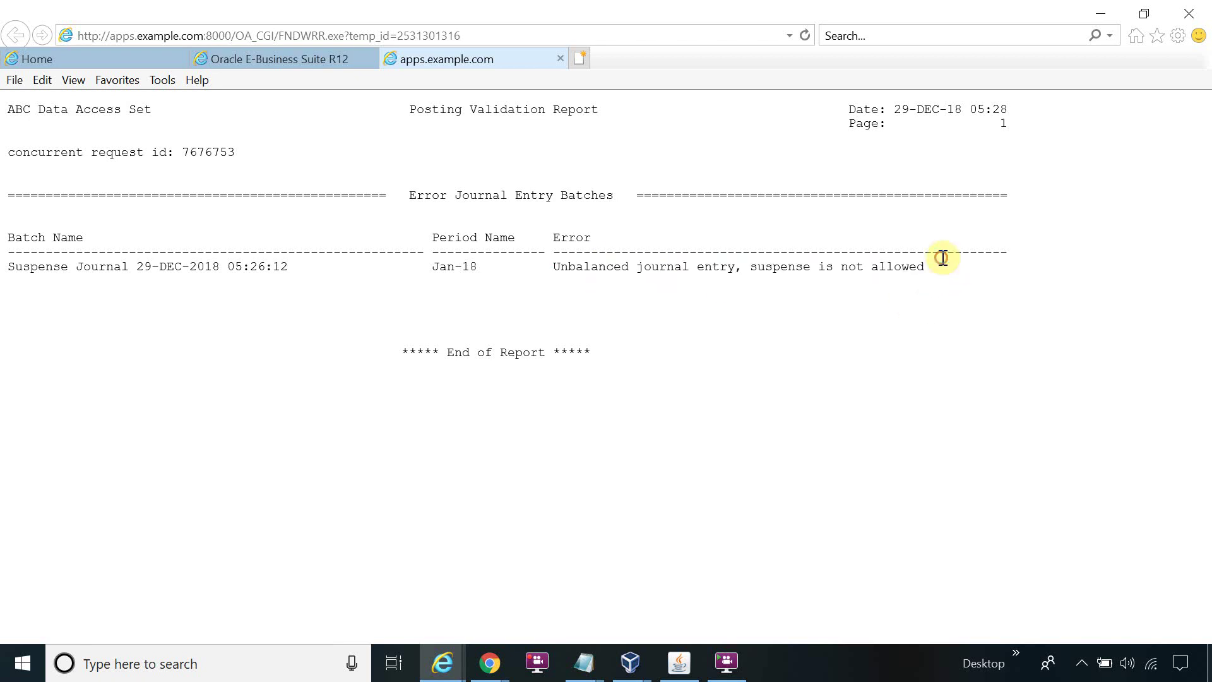
left_click_drag(942, 258, 562, 269)
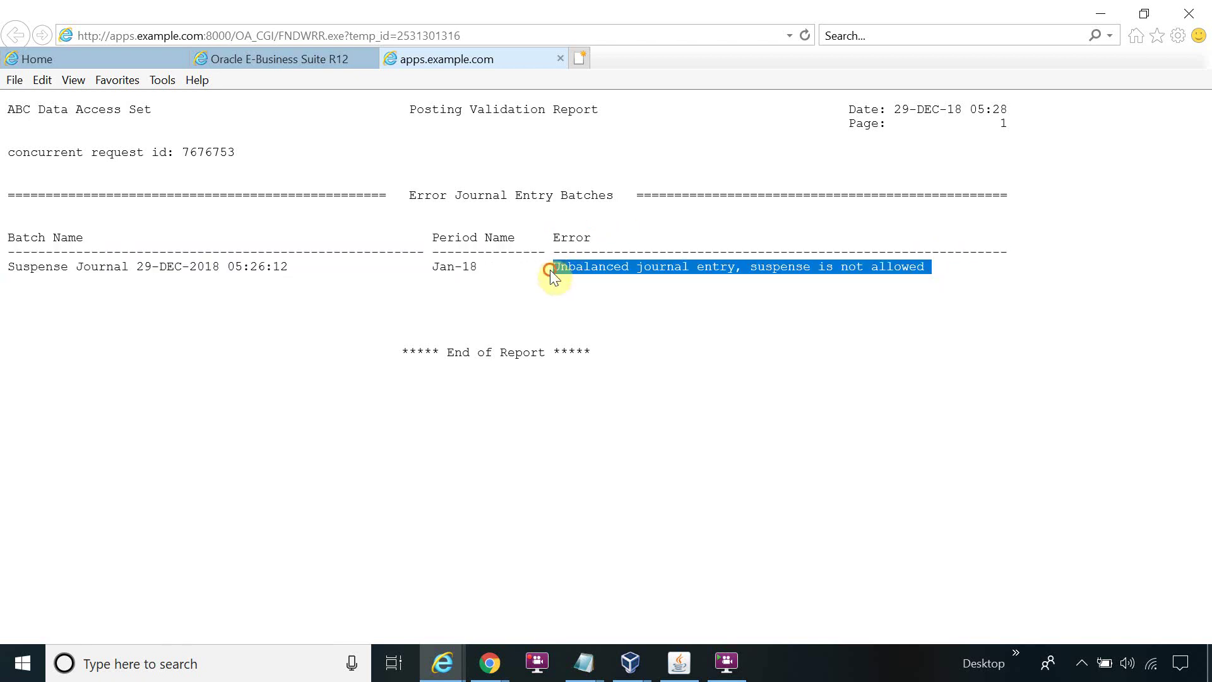
left_click(550, 270)
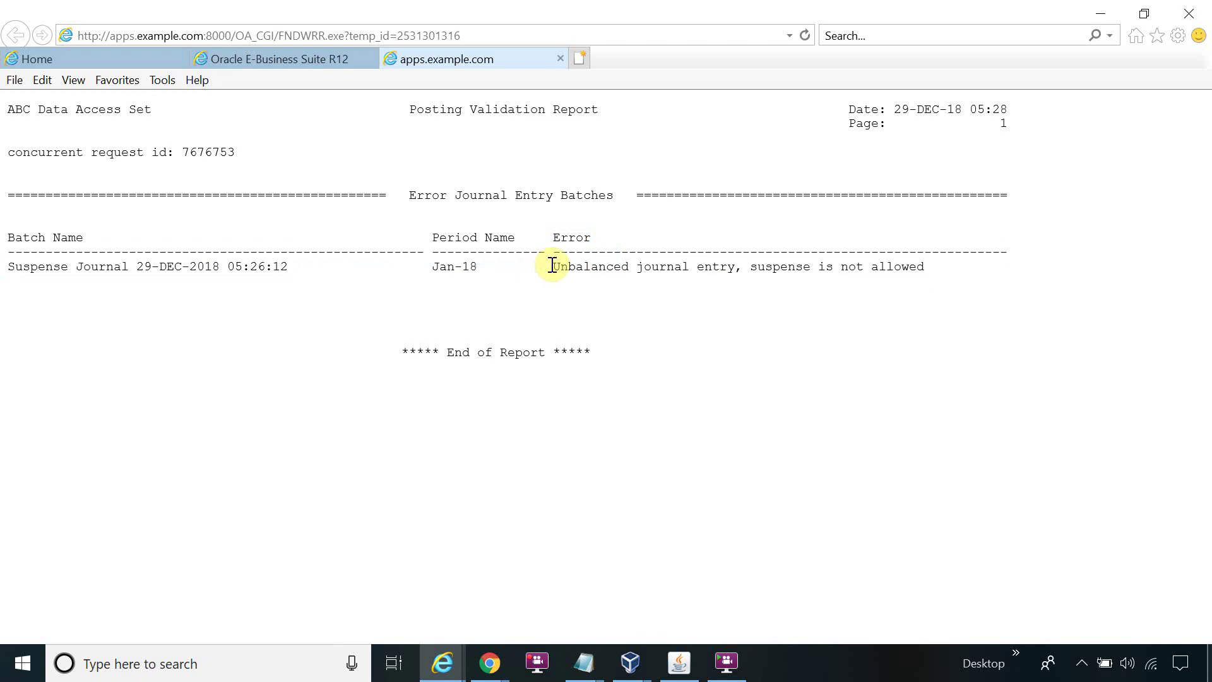
left_click_drag(552, 266, 799, 275)
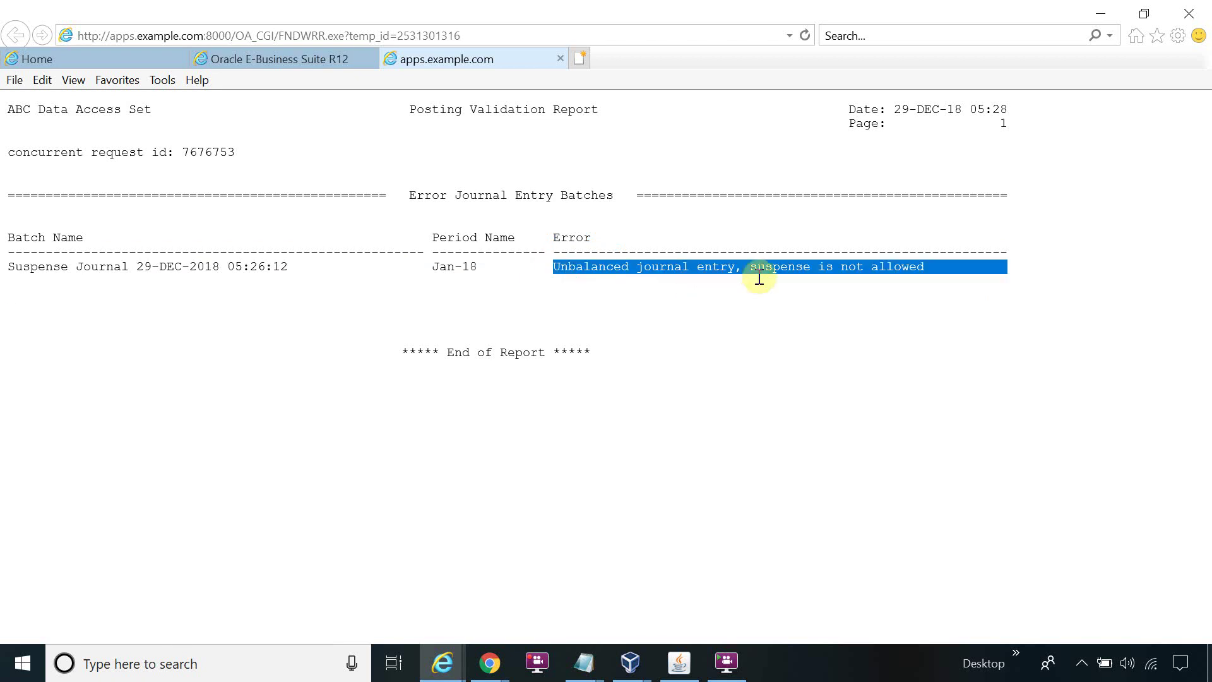
left_click_drag(938, 276, 932, 265)
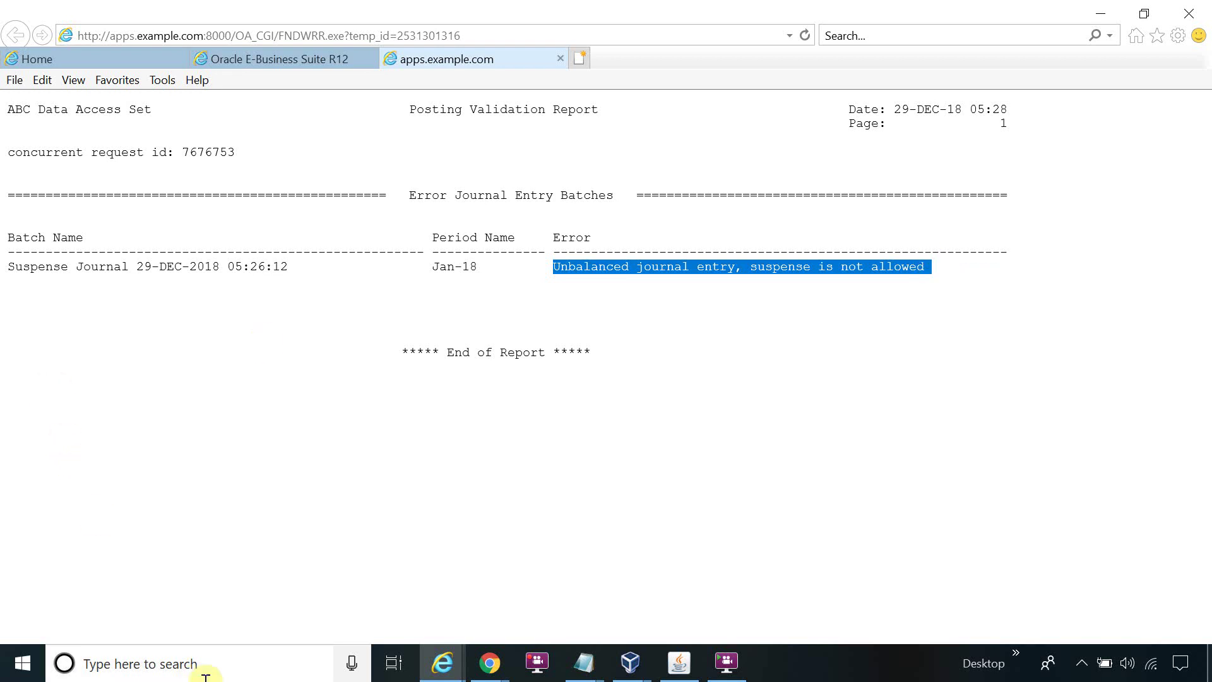
- Close the Requests window and the Suspense Journal form, returning to the Navigator
left_click(674, 649)
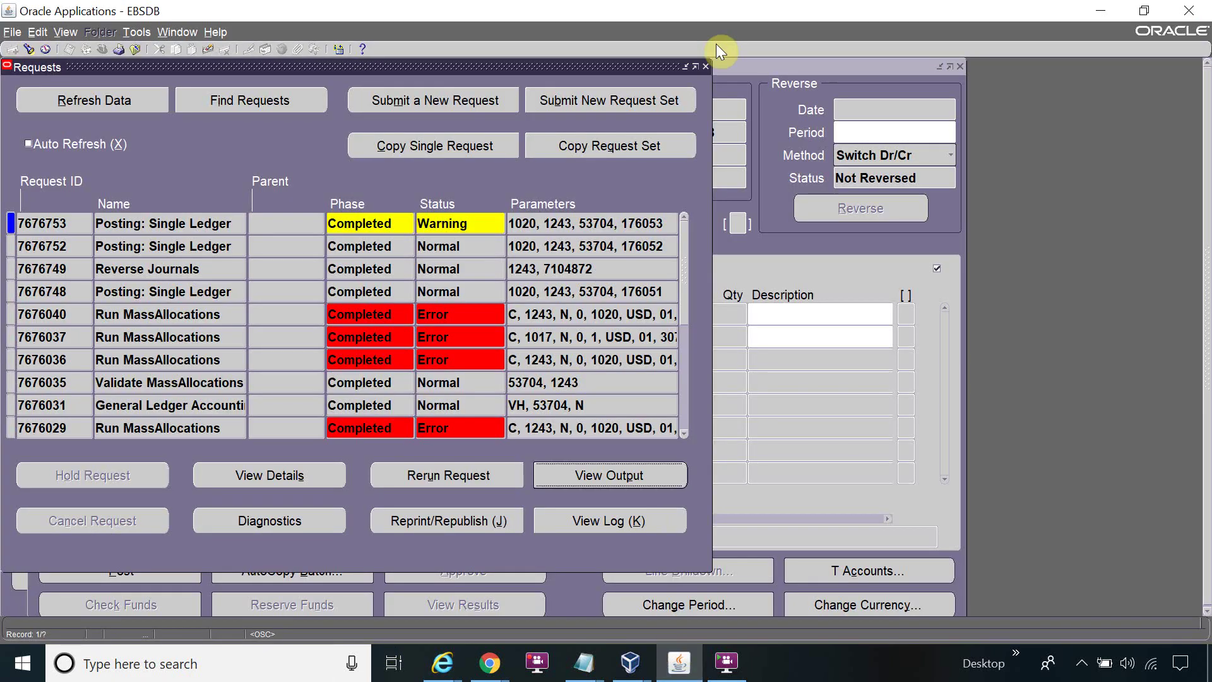
left_click(702, 67)
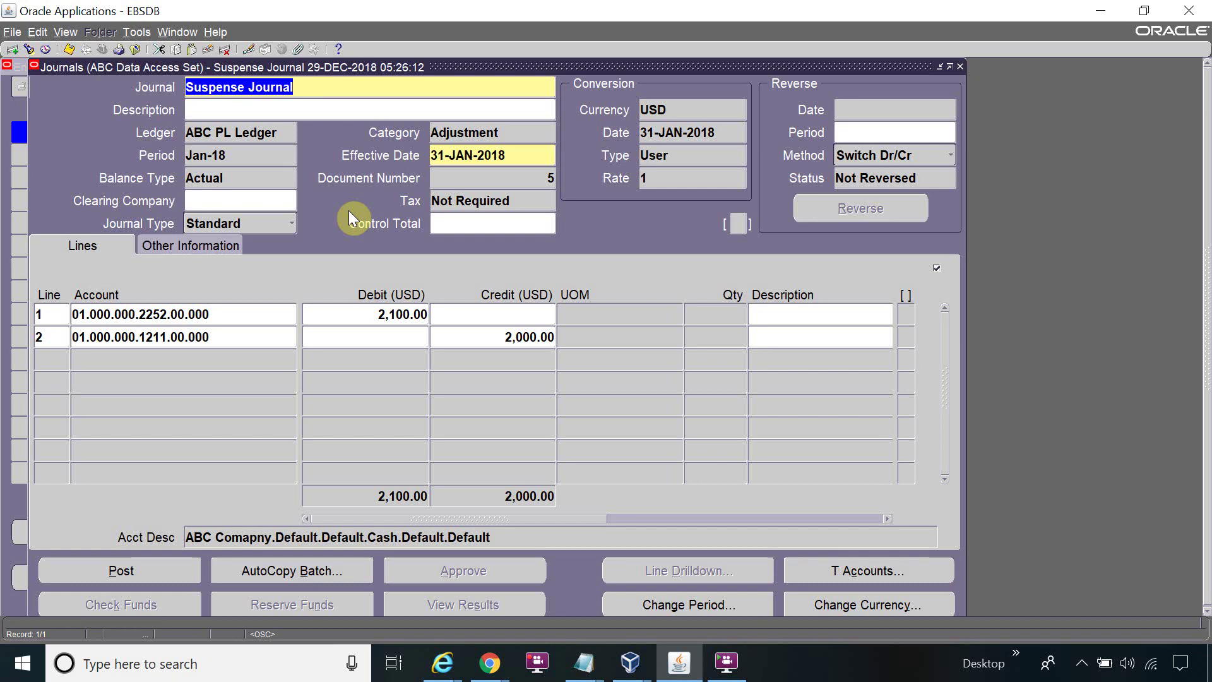
key("ctrl+F4")
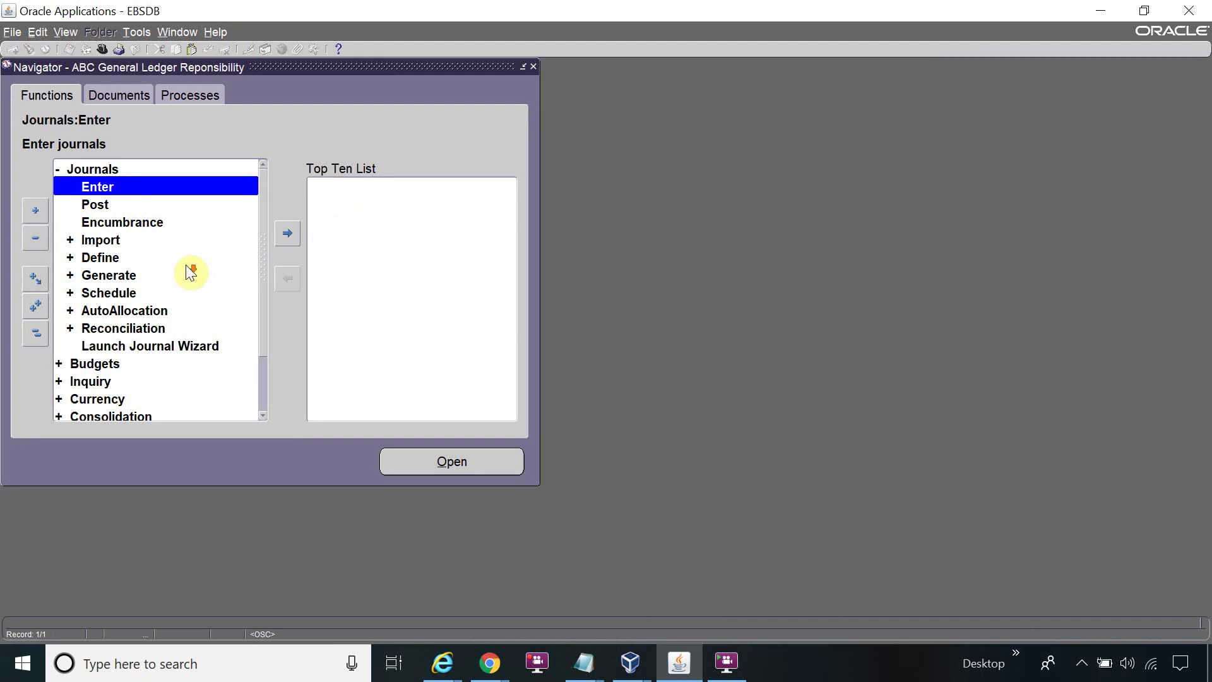
scroll(265, 370, "down", 2)
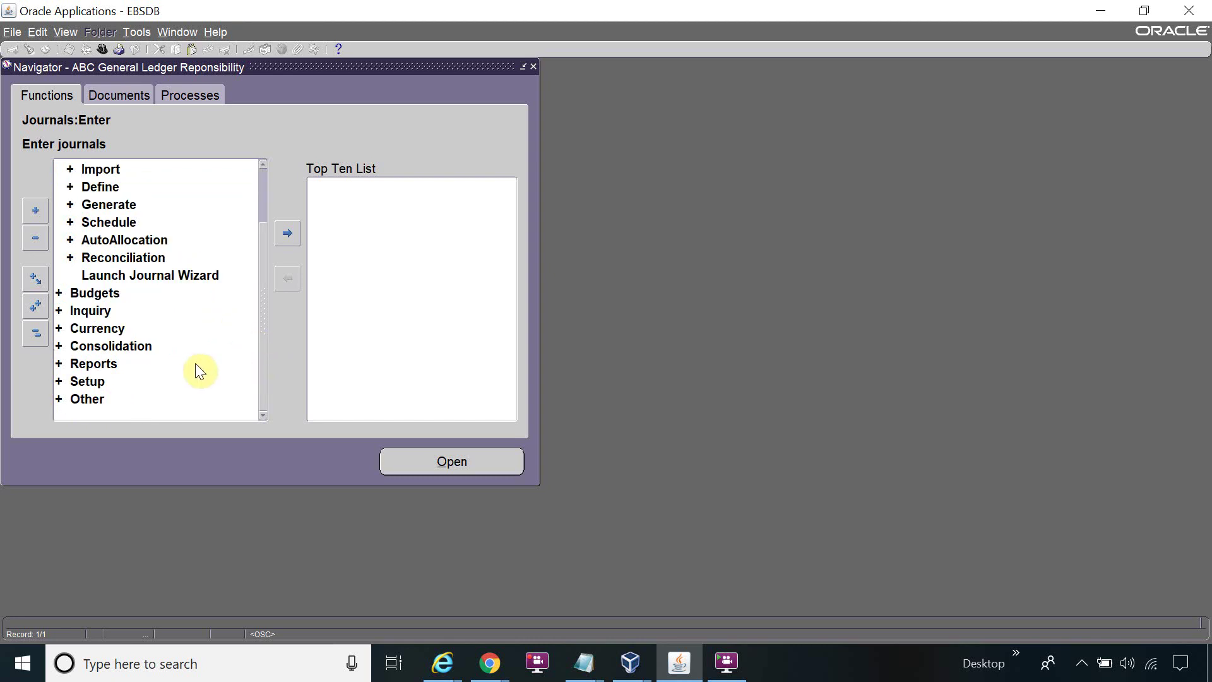
- Expand Setup > Financials > Accounting Setup Manager in the Navigator to reach Accounting Setups
double_click(109, 382)
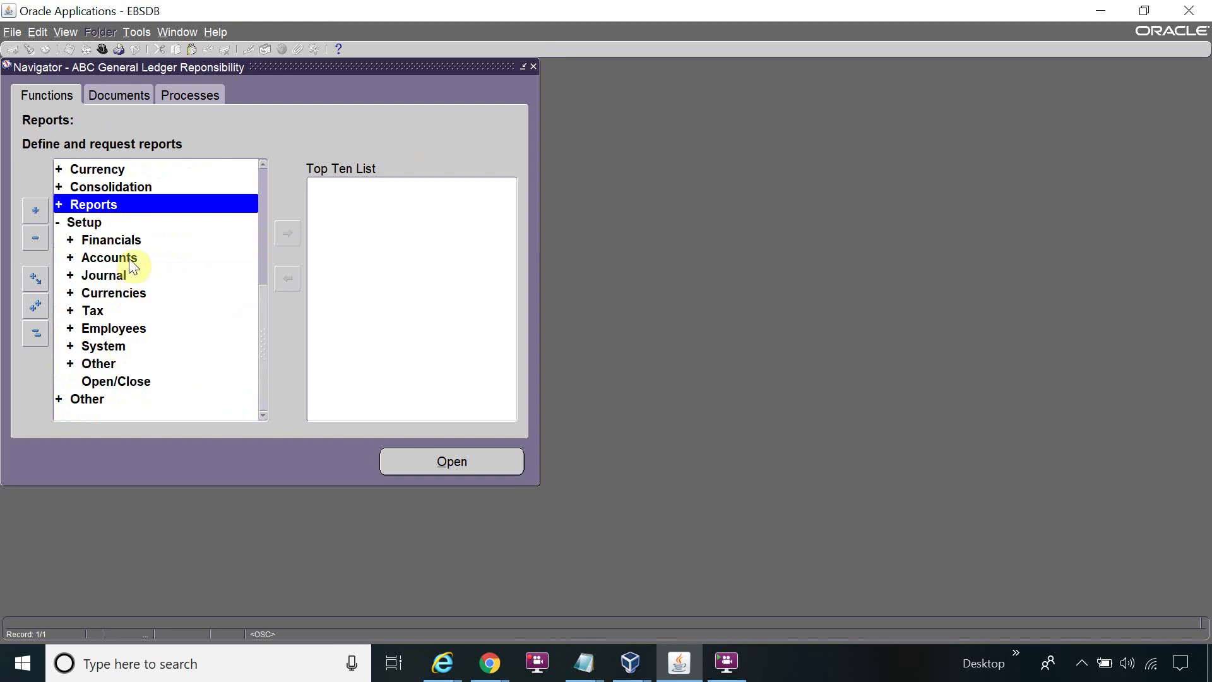
double_click(132, 240)
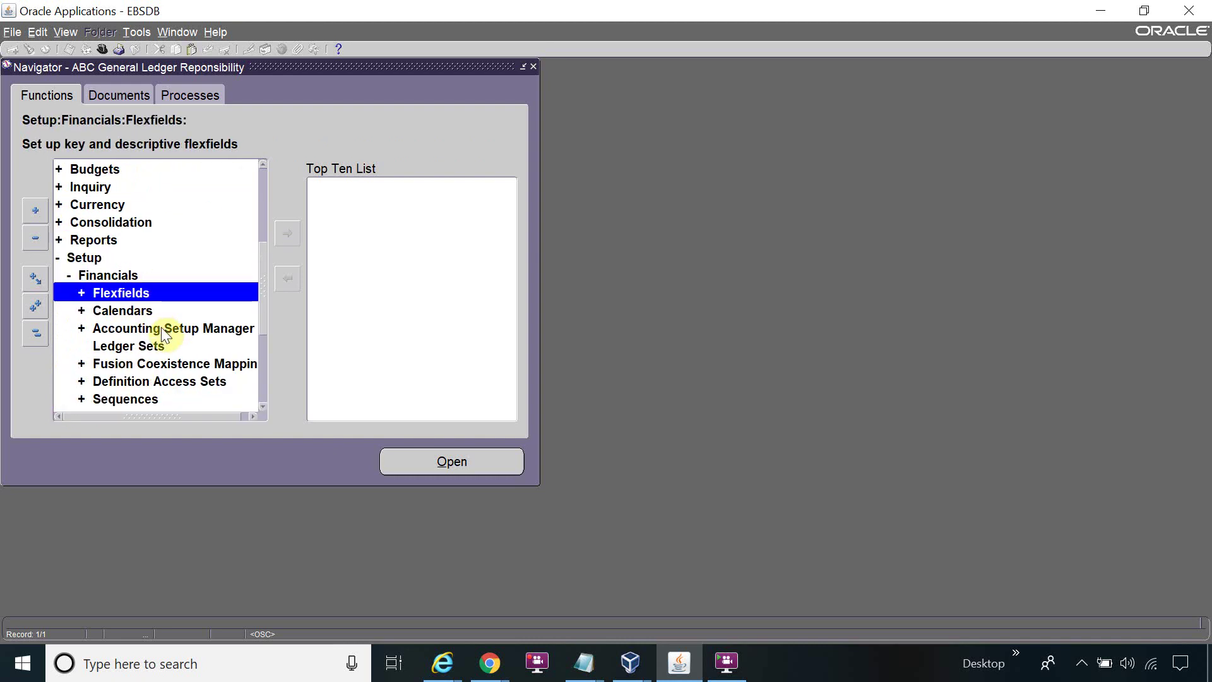
double_click(161, 327)
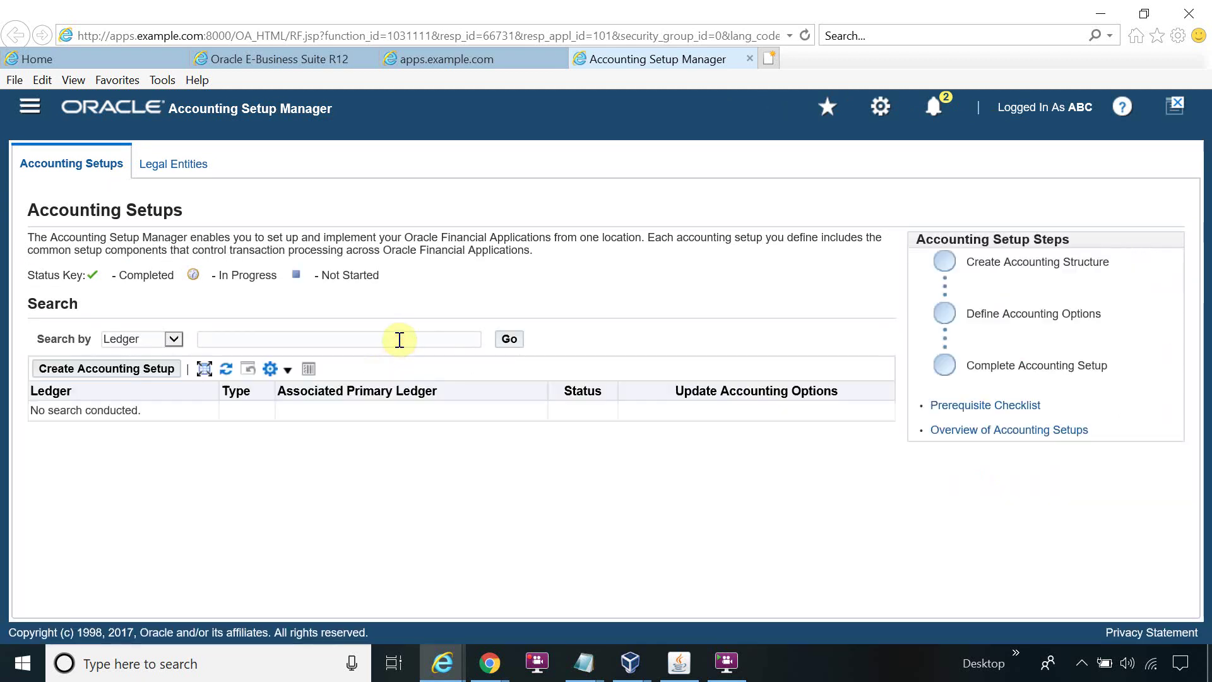
type("ABC%")
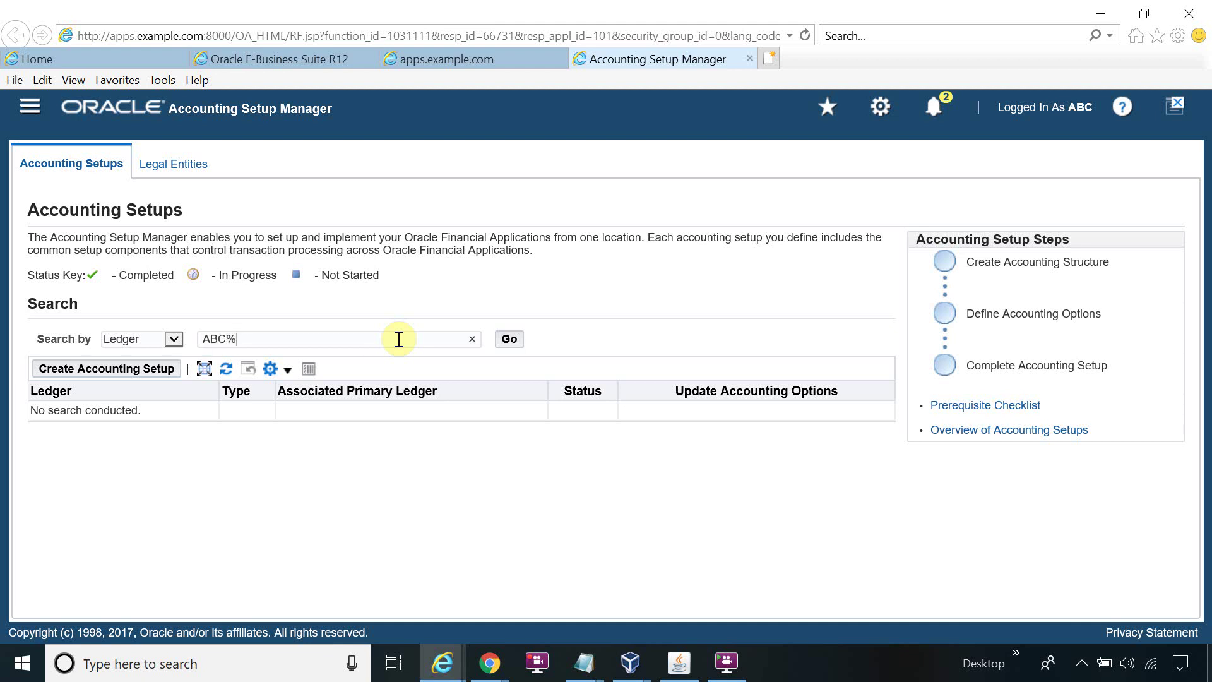
- Search for ABC% ledgers and open the accounting options of ABC PL Ledger
left_click(509, 343)
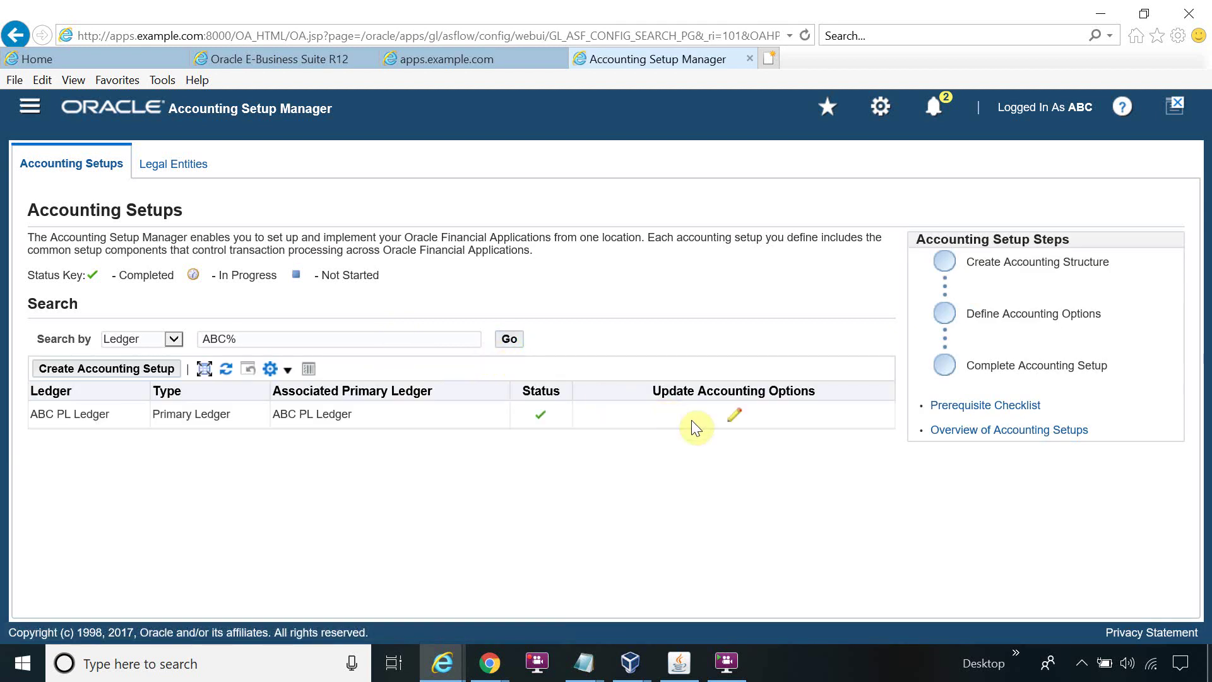
left_click(738, 420)
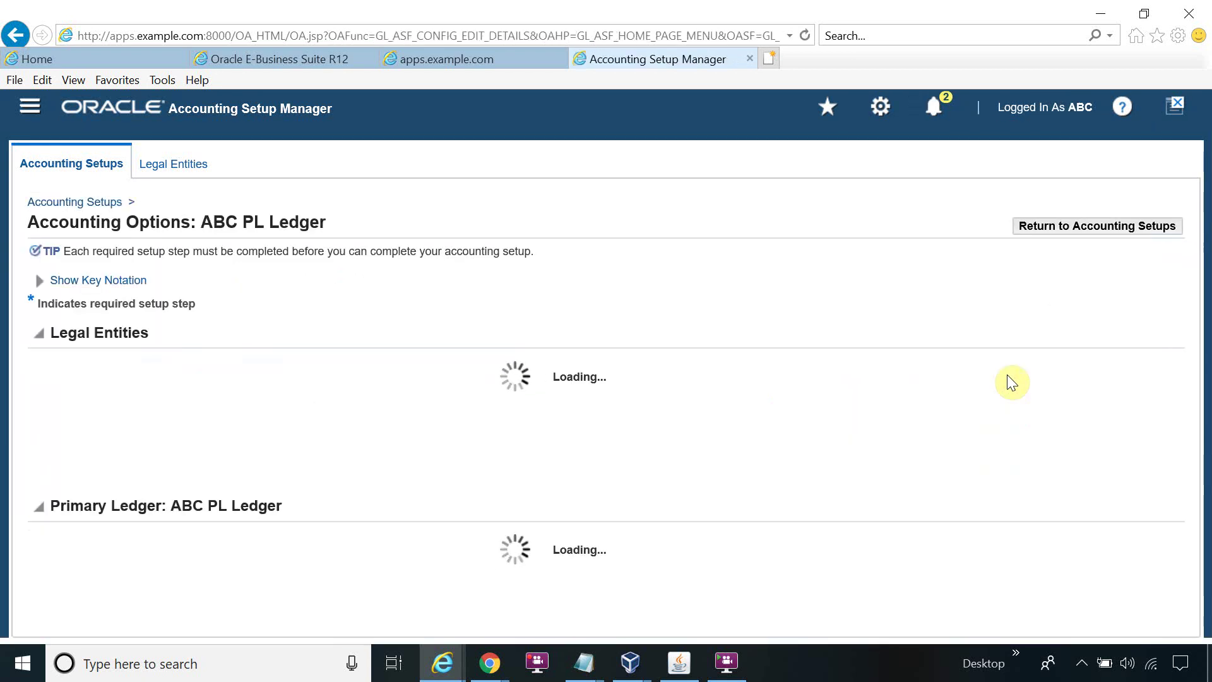
scroll(1006, 375, "down", 2)
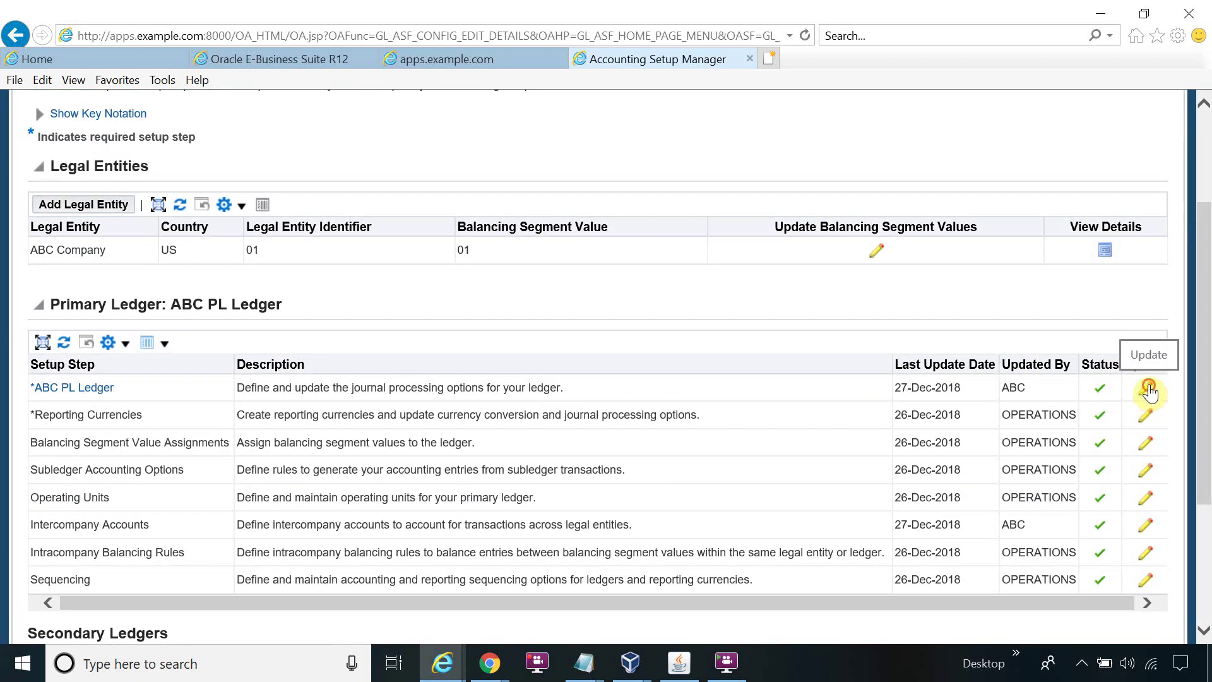
- Begin updating ABC PL Ledger and advance to step 2, Ledger Options
left_click(1148, 397)
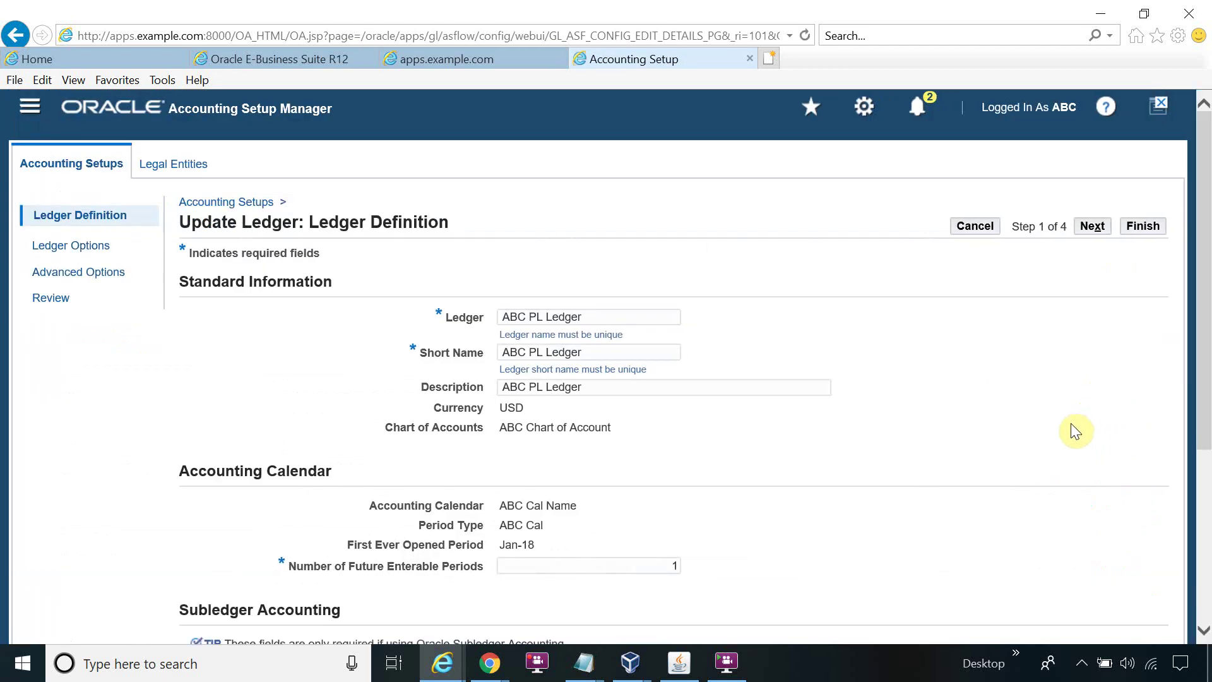
scroll(1074, 431, "down", 3)
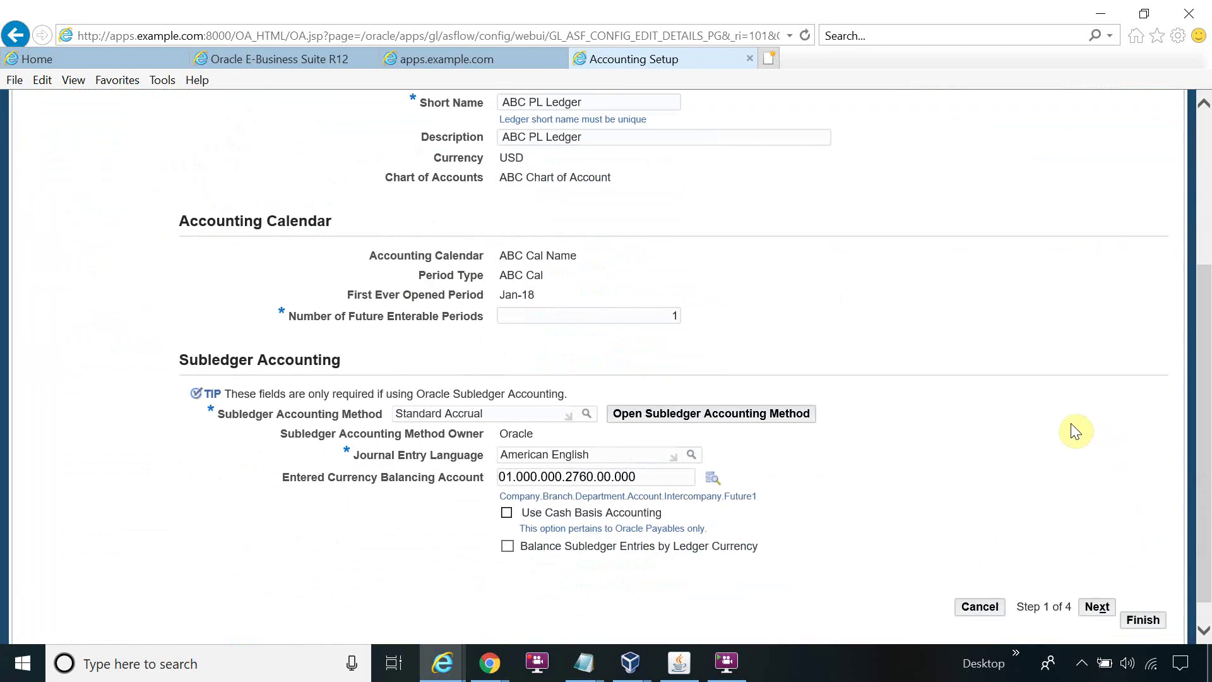
left_click(1098, 605)
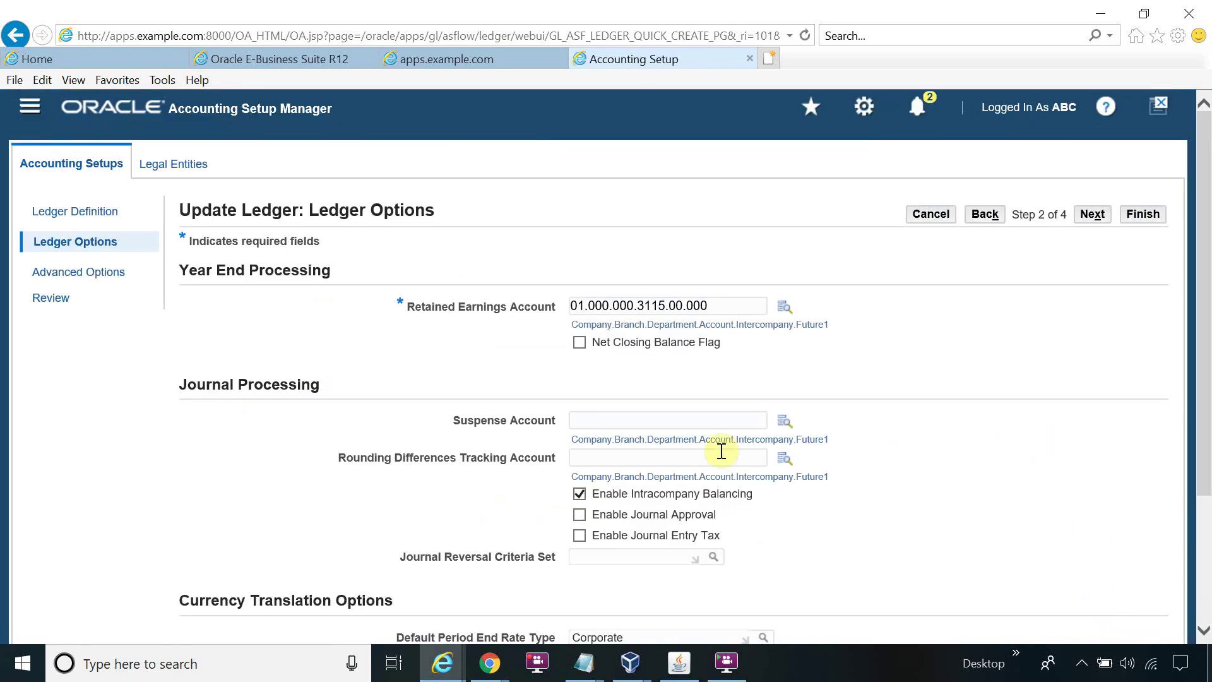
- Open the Search and Select lookup from the ledger's Suspense Account field
left_click(683, 421)
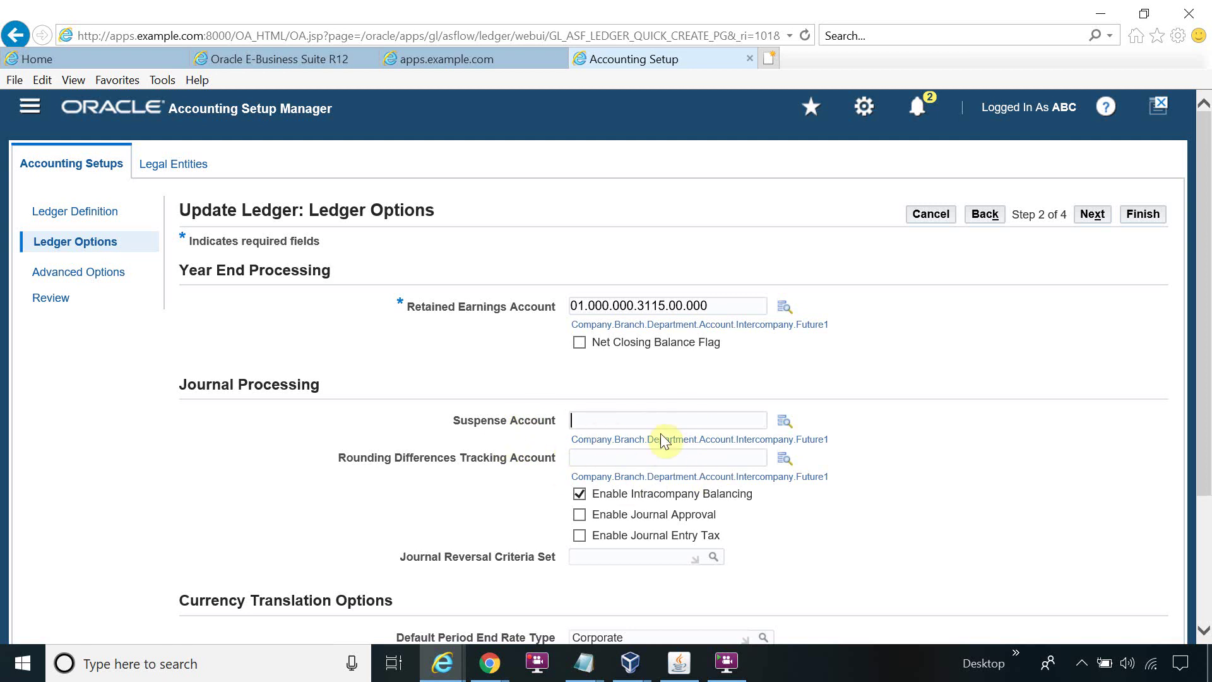
left_click(781, 419)
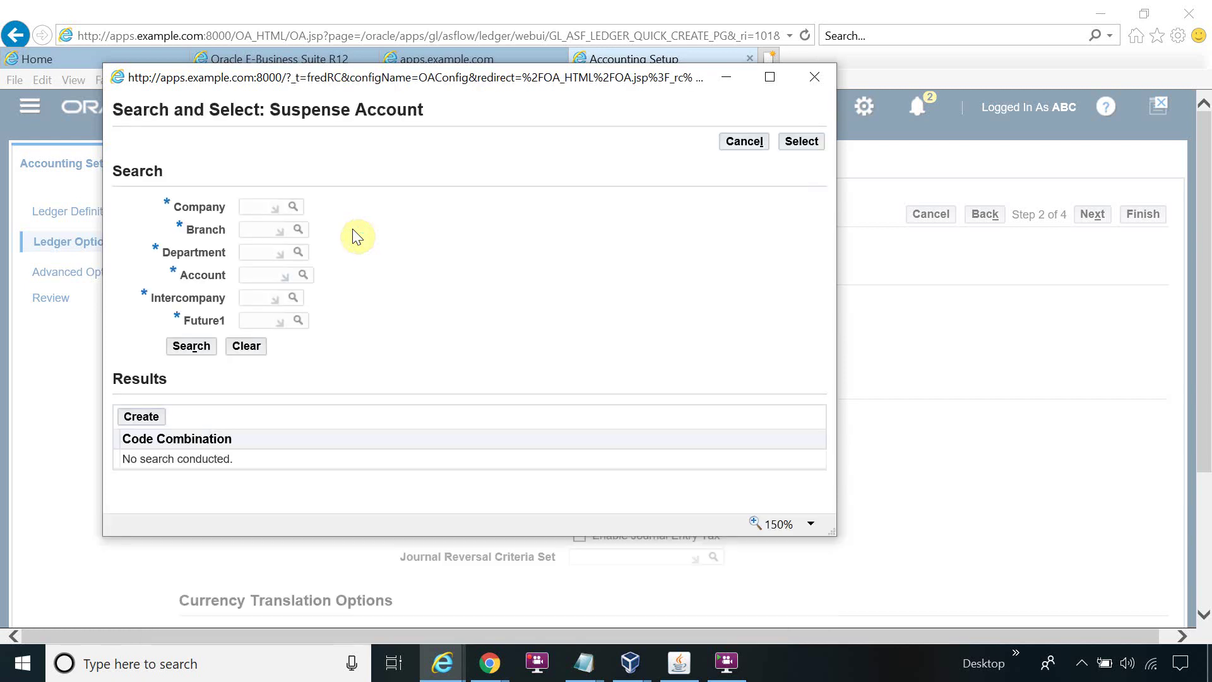
- Choose company 01, branch 000 and department 000 for the suspense account
left_click(291, 208)
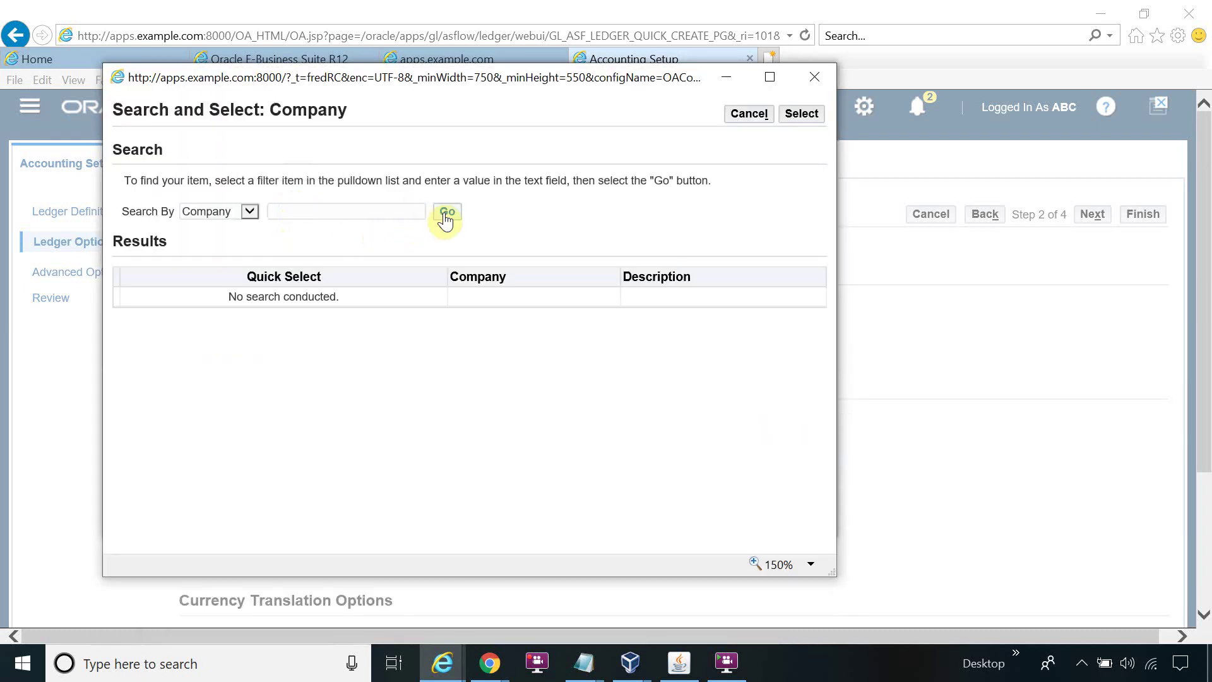
left_click(445, 212)
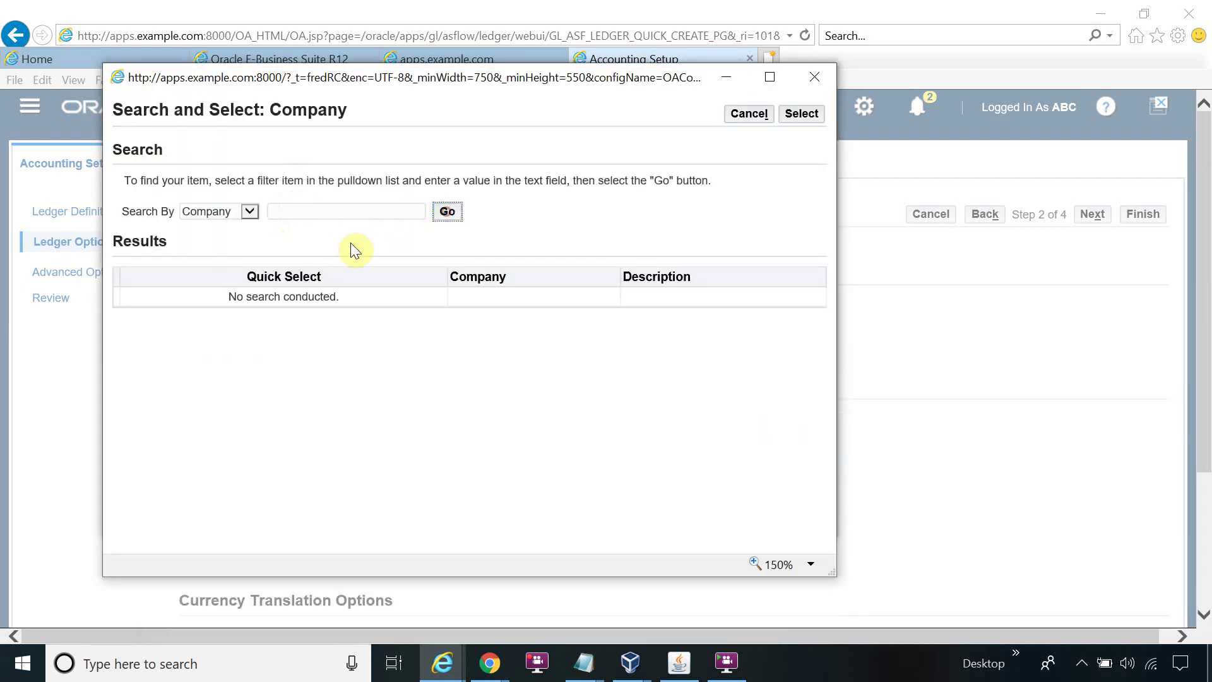
left_click(265, 299)
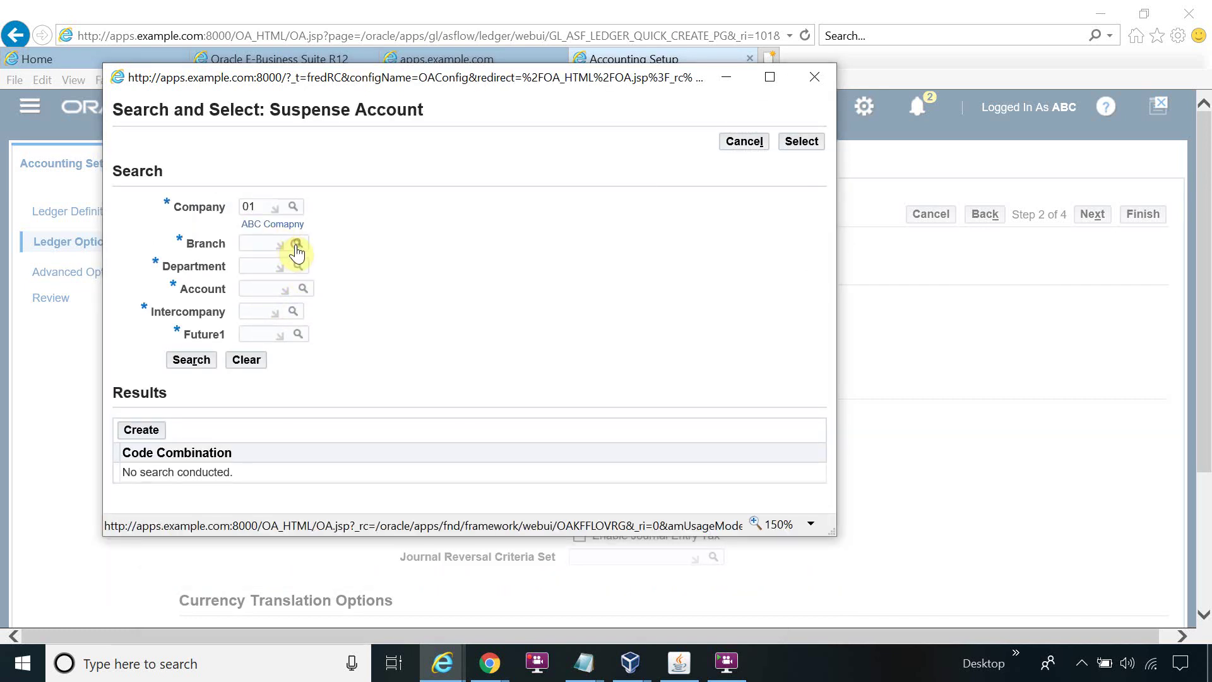
left_click(296, 248)
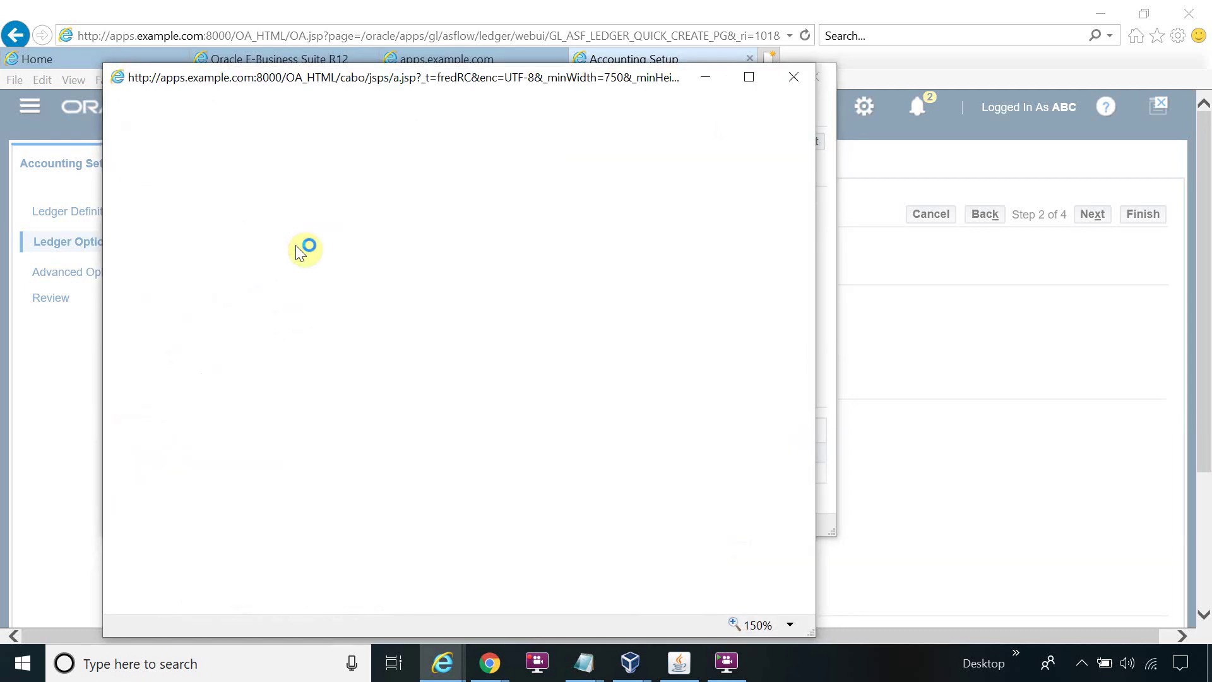
left_click(447, 212)
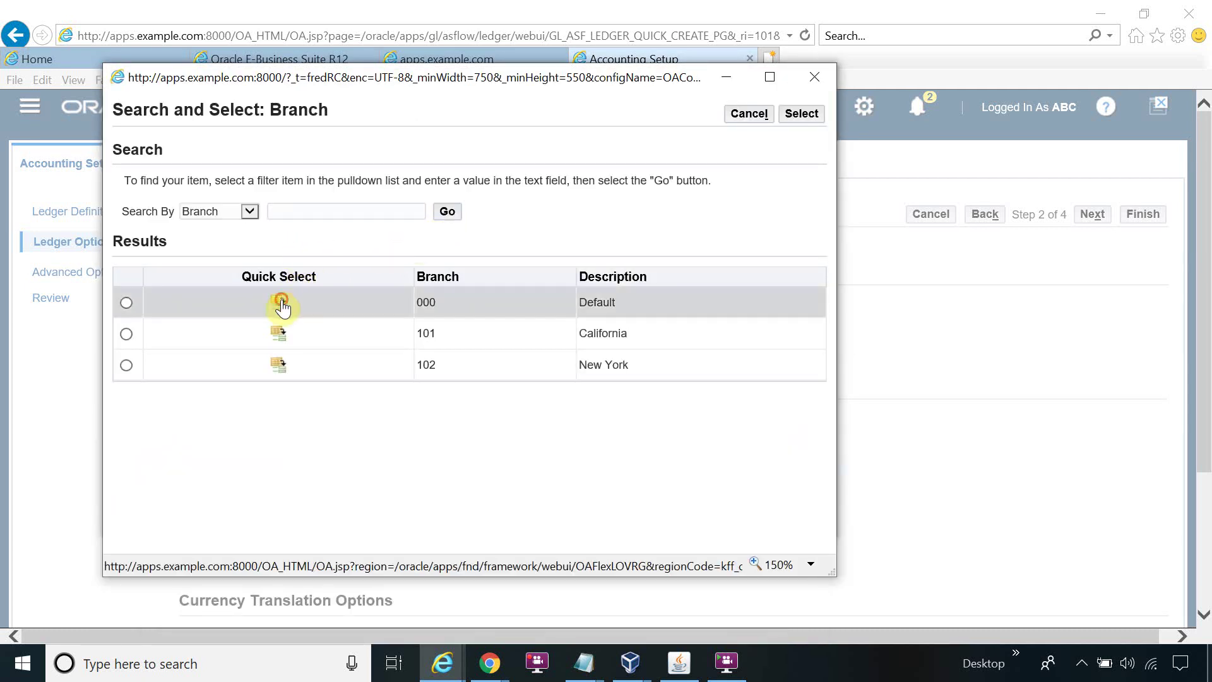
left_click(282, 303)
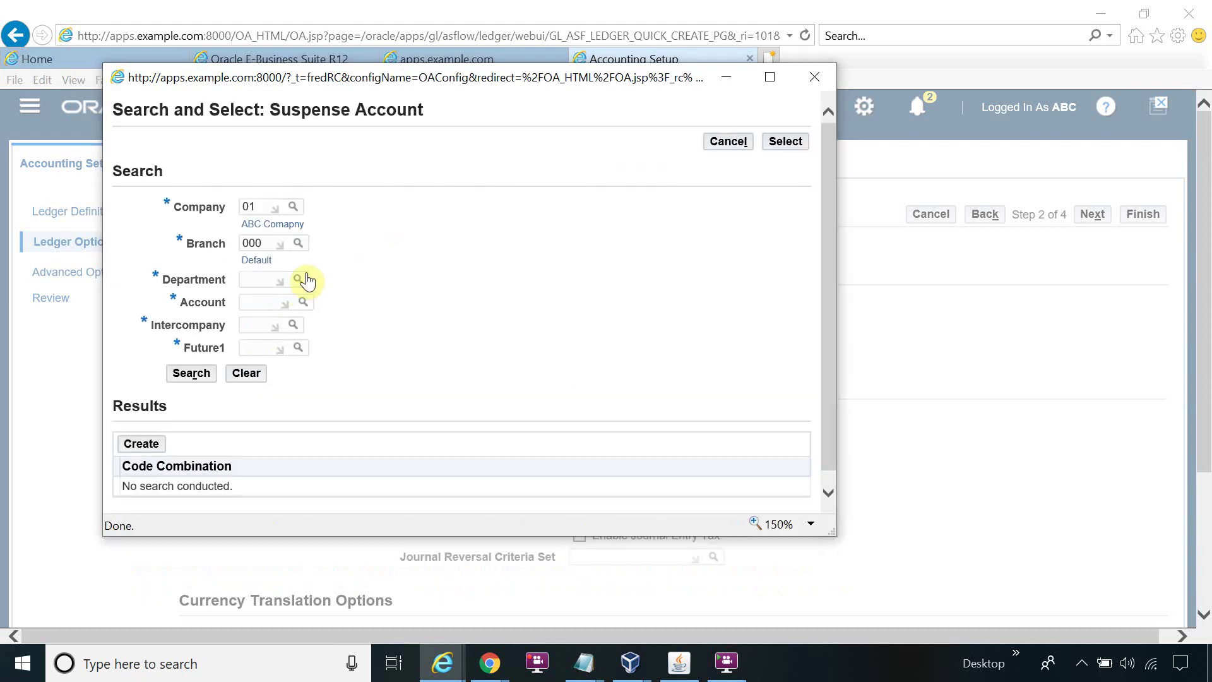
left_click(300, 280)
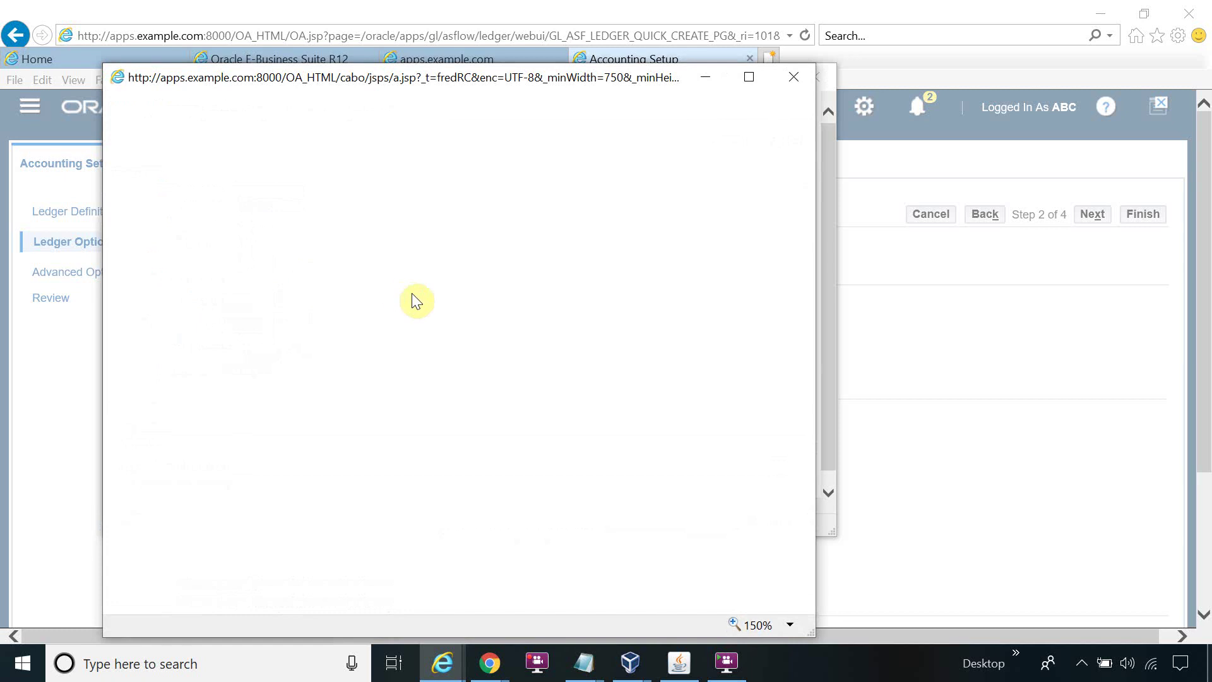
left_click(449, 215)
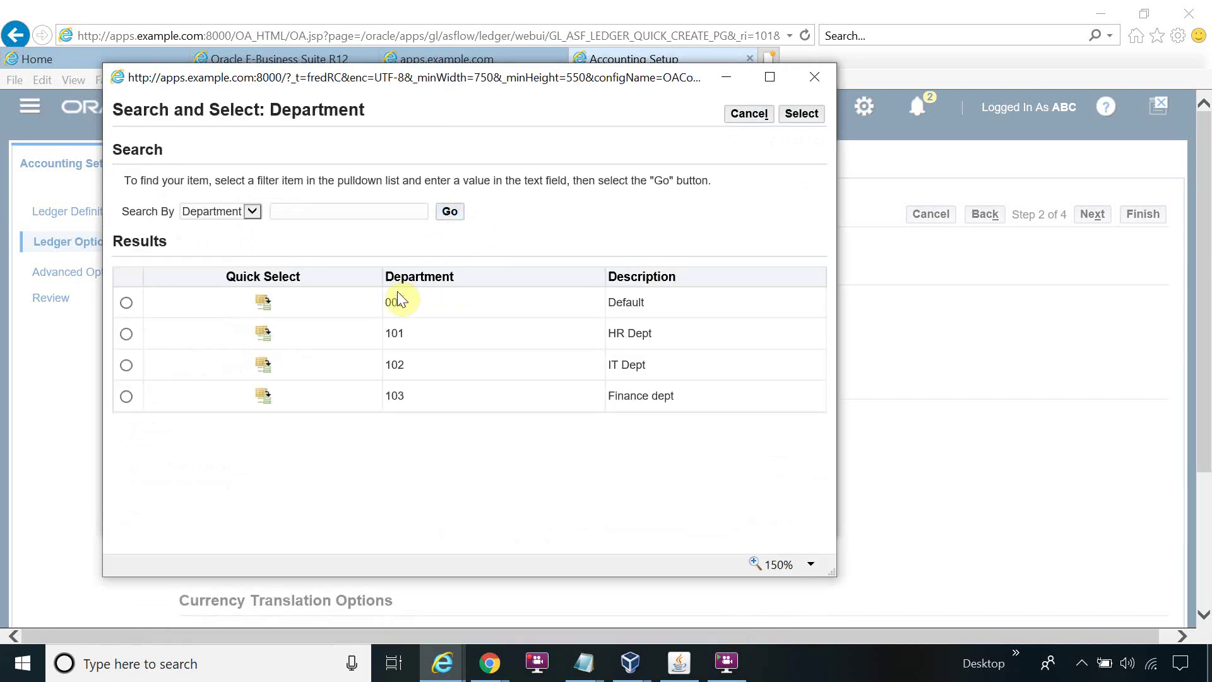
left_click(267, 309)
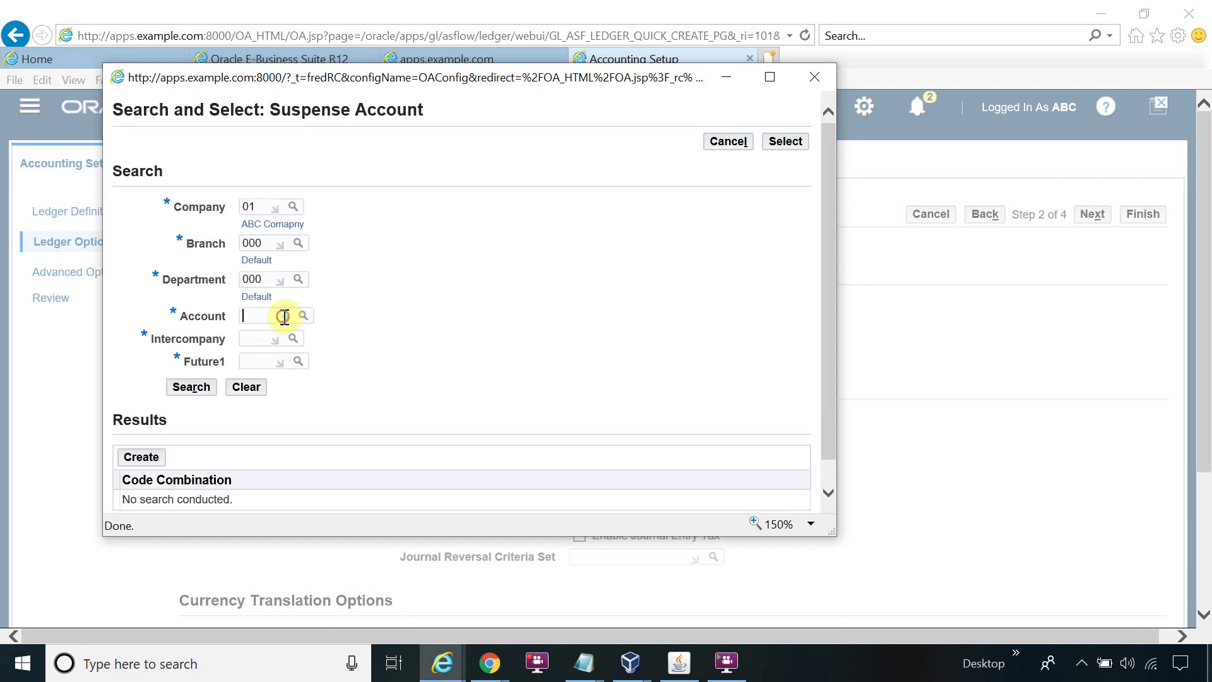
- Search account descriptions for Suspense and choose account 2760 Suspense
left_click(303, 316)
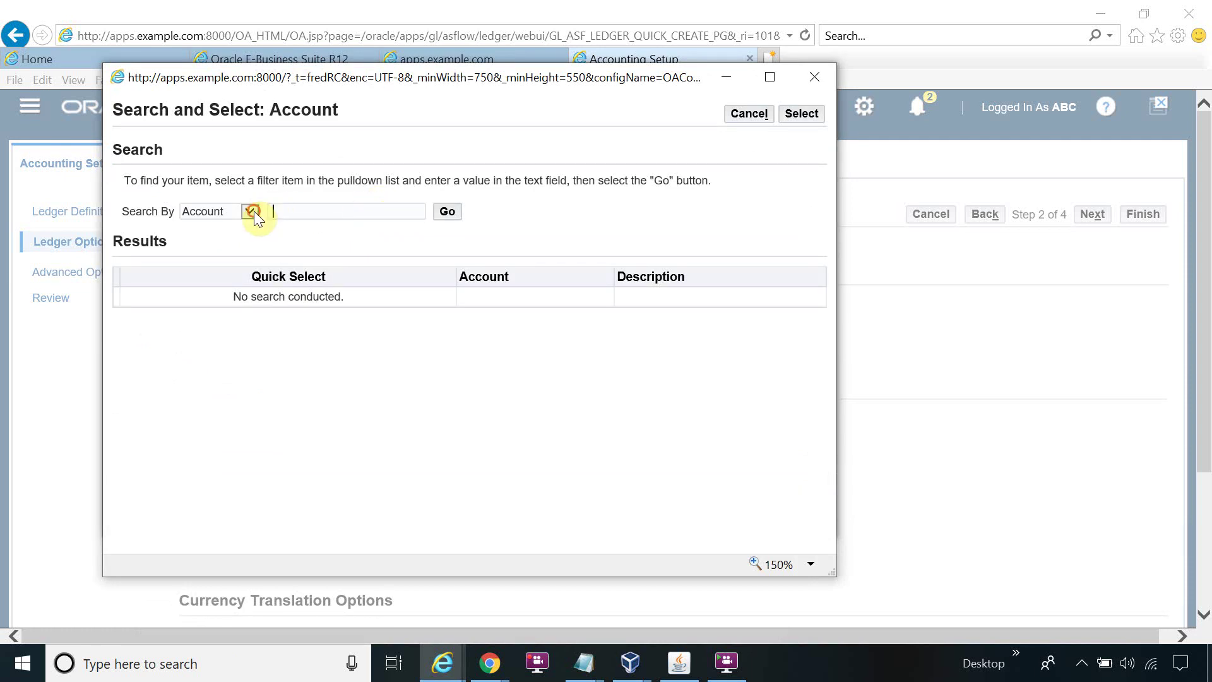
left_click(250, 211)
left_click(289, 210)
type("%Suspen%")
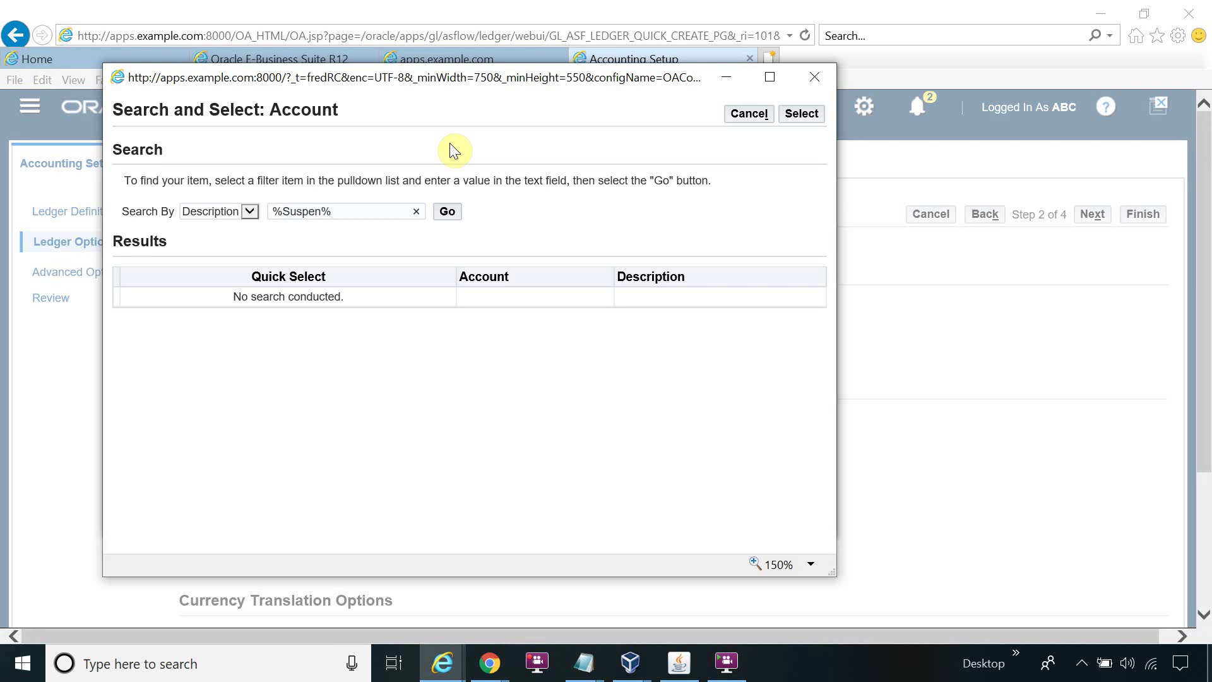
left_click(447, 213)
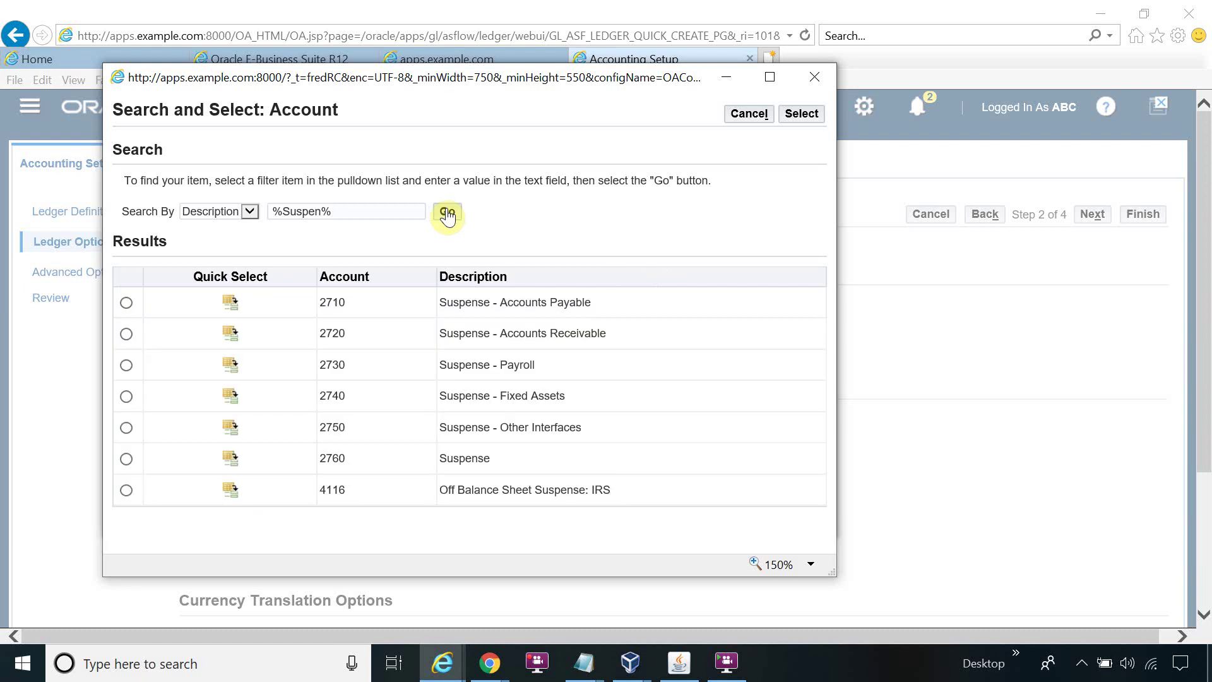
left_click(228, 460)
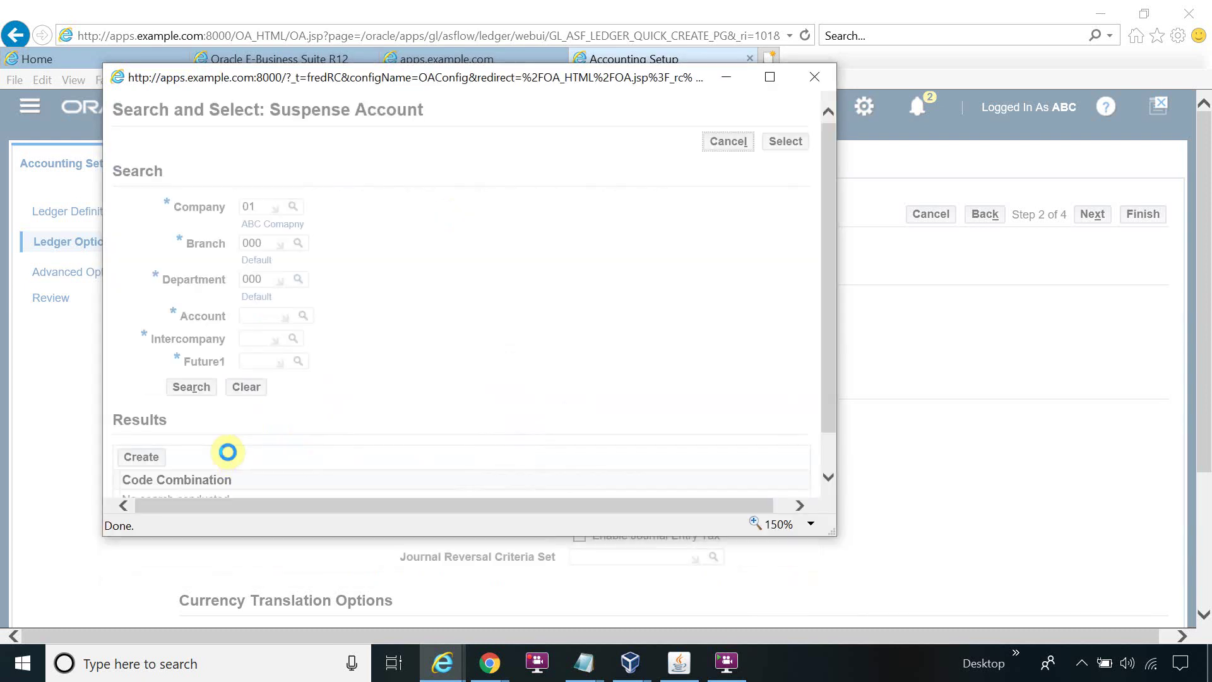
- Add intercompany 00 and Future1 000, then select combination 01.000.000.2760.00.000
left_click(290, 356)
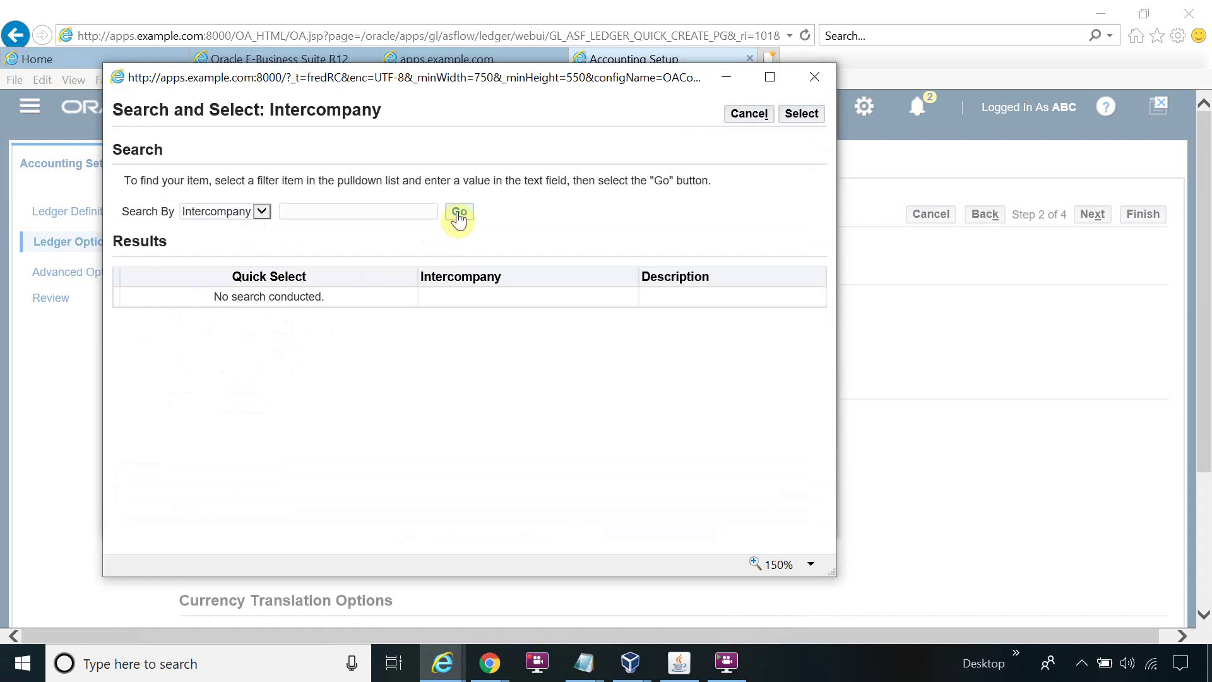
left_click(461, 212)
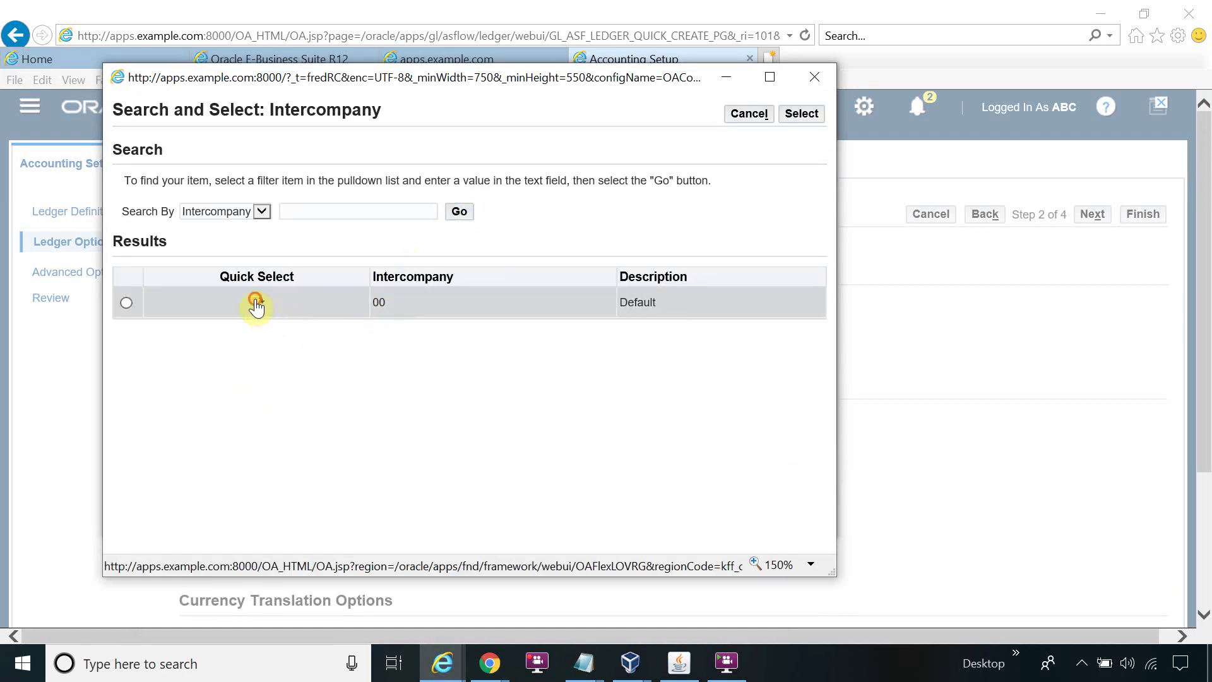
left_click(257, 304)
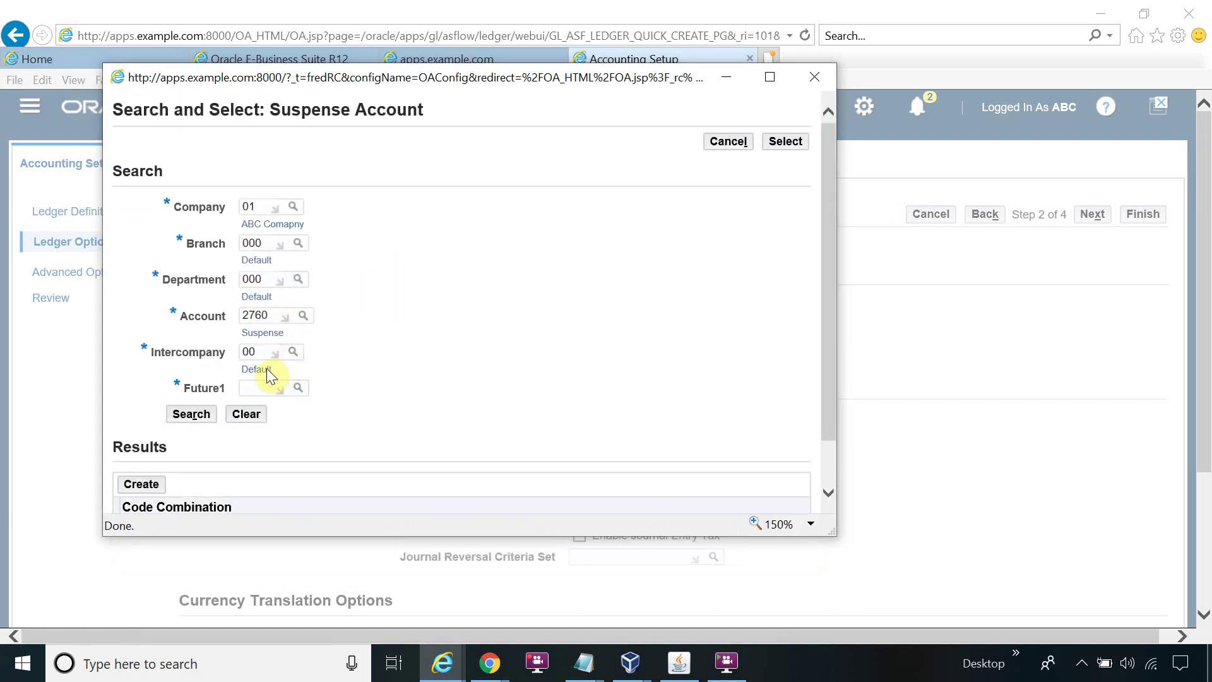
left_click(300, 388)
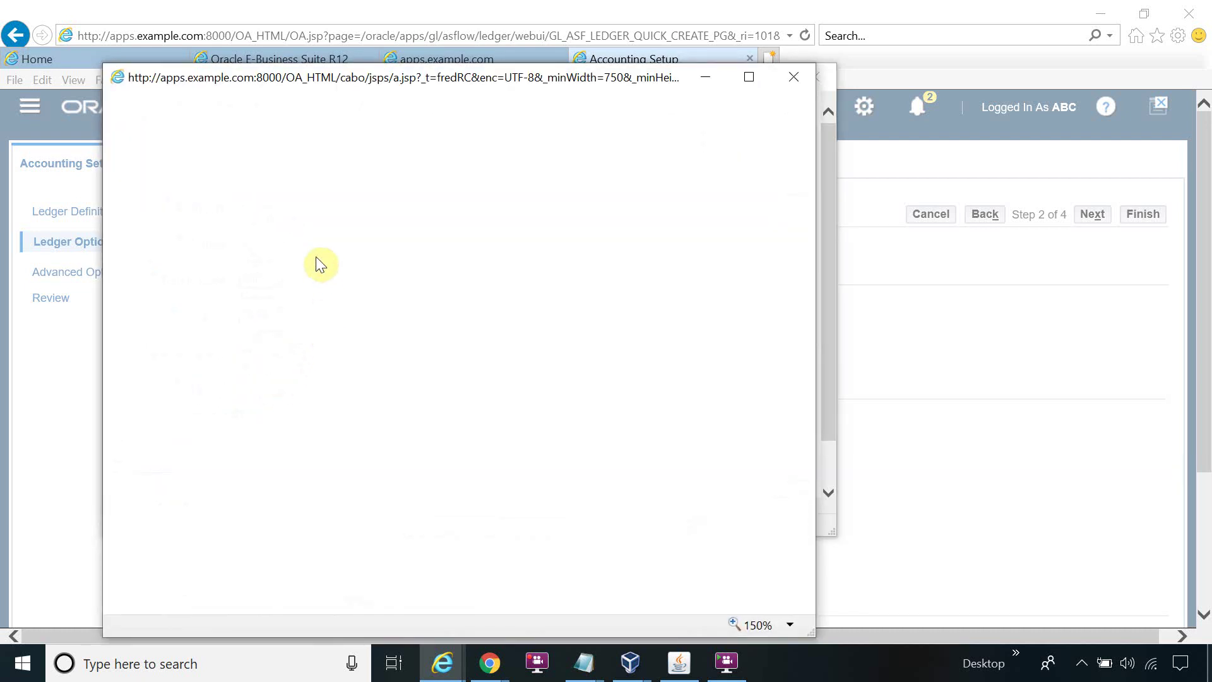
left_click(447, 211)
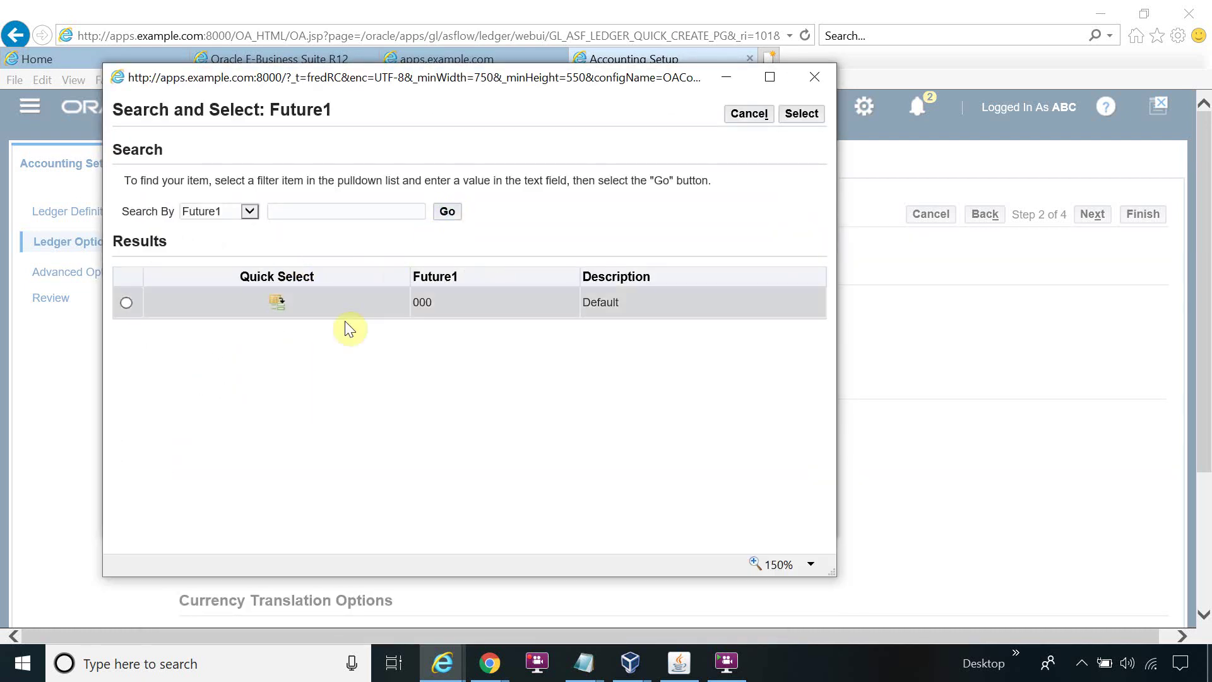
left_click(279, 303)
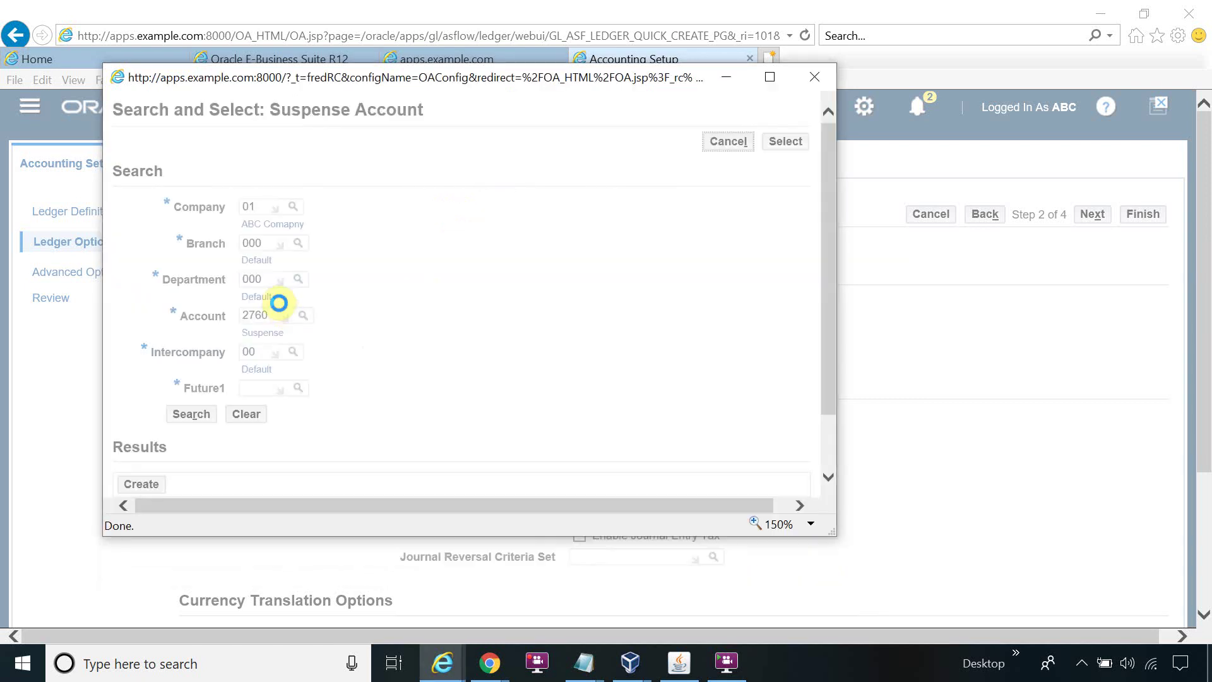
left_click(194, 428)
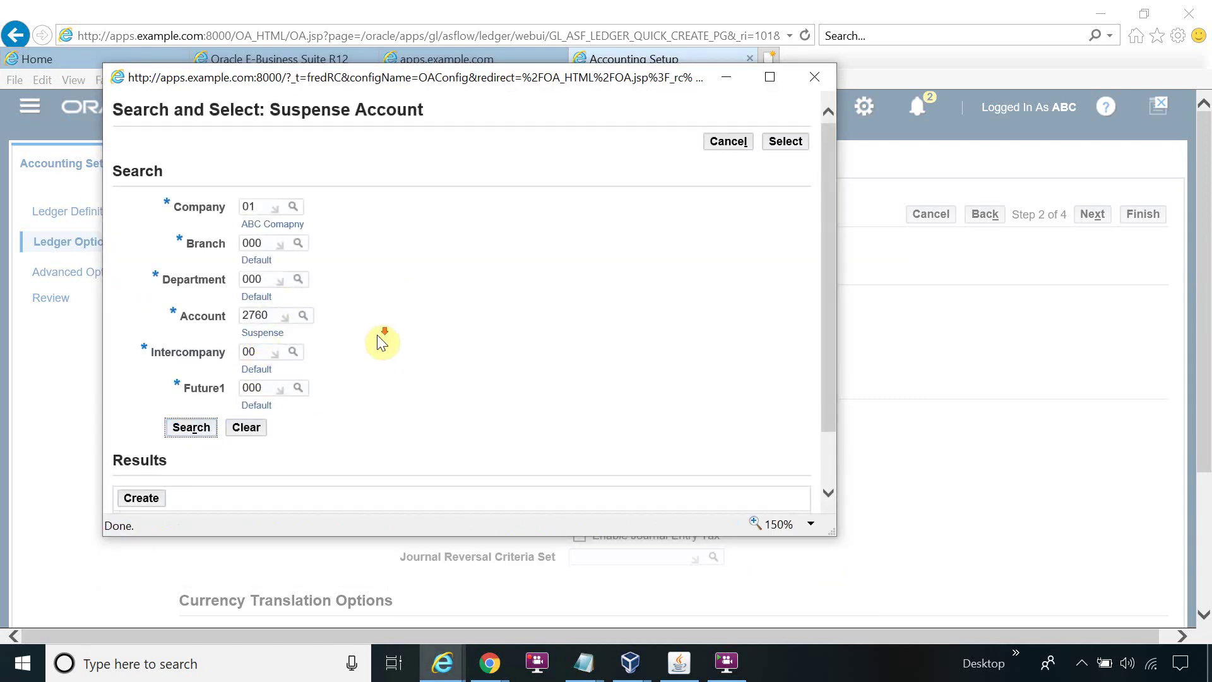
left_click(161, 427)
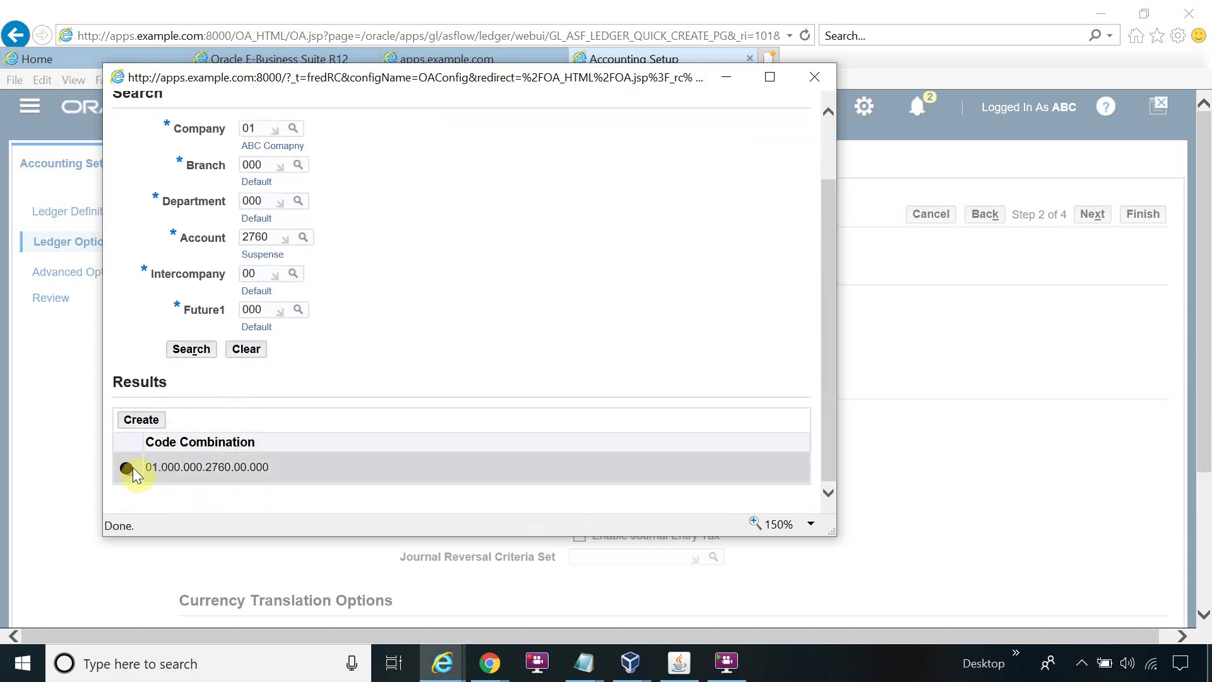
scroll(669, 243, "up", 2)
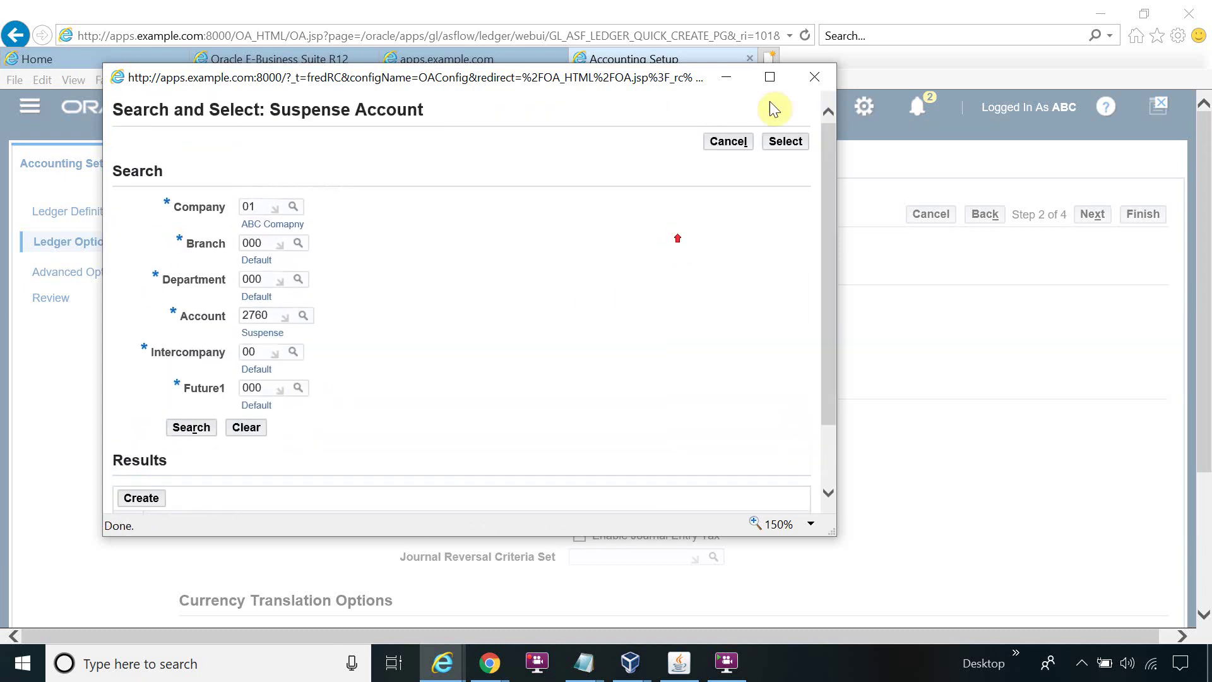
- Confirm the suspense account, finish the ABC PL Ledger update, and return to Accounting Setups
left_click(785, 142)
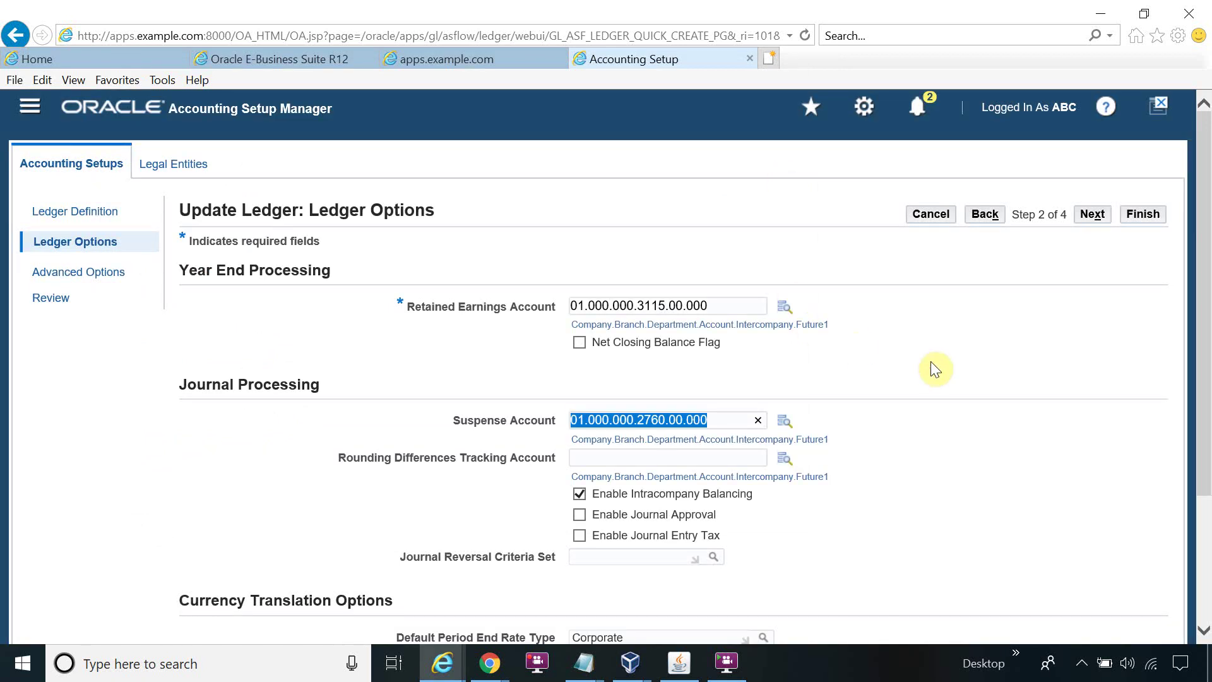
left_click(1089, 223)
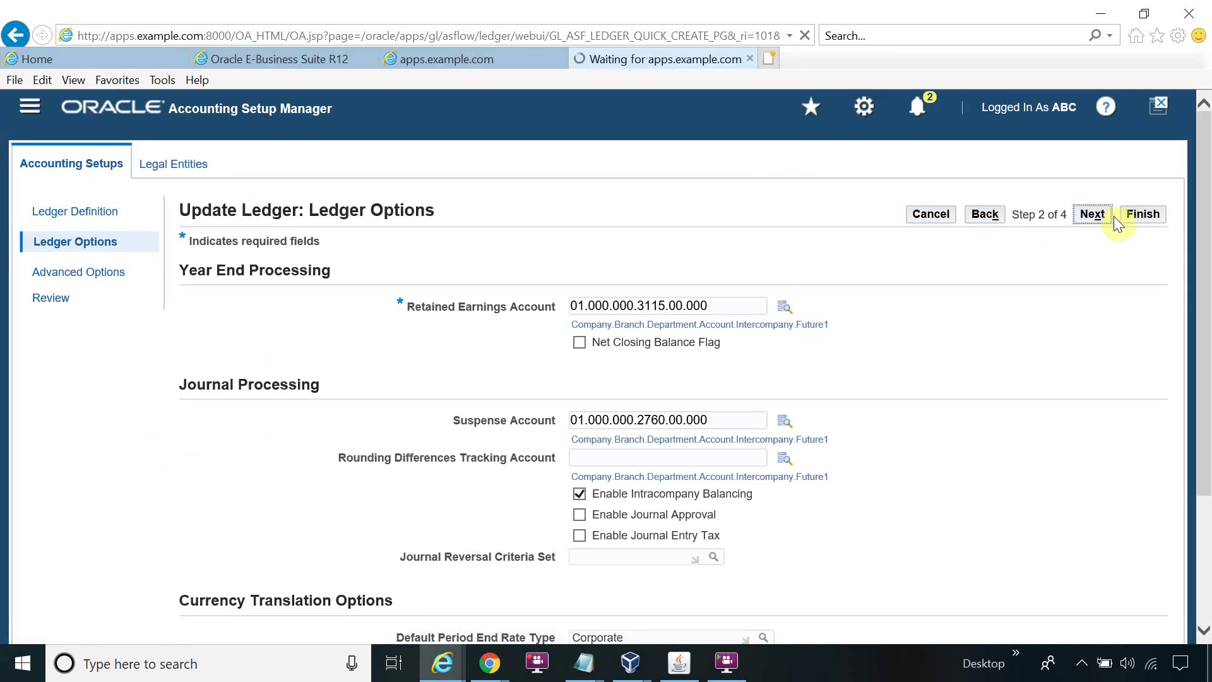
left_click(1112, 217)
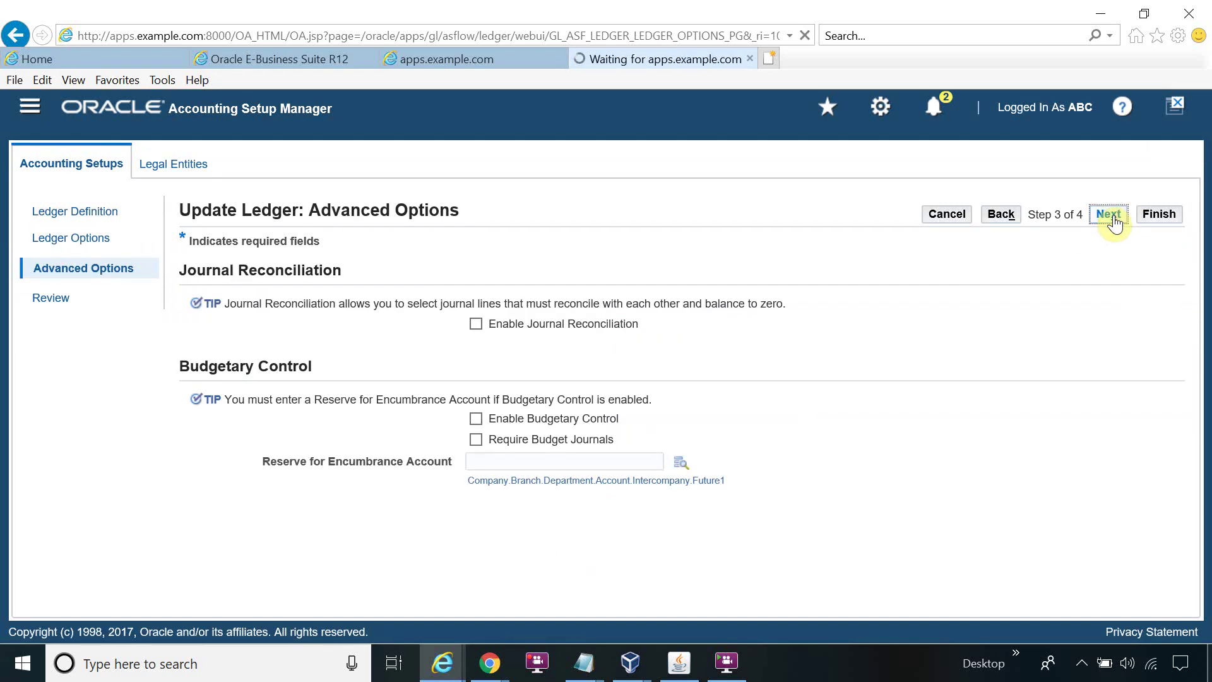
left_click(1144, 218)
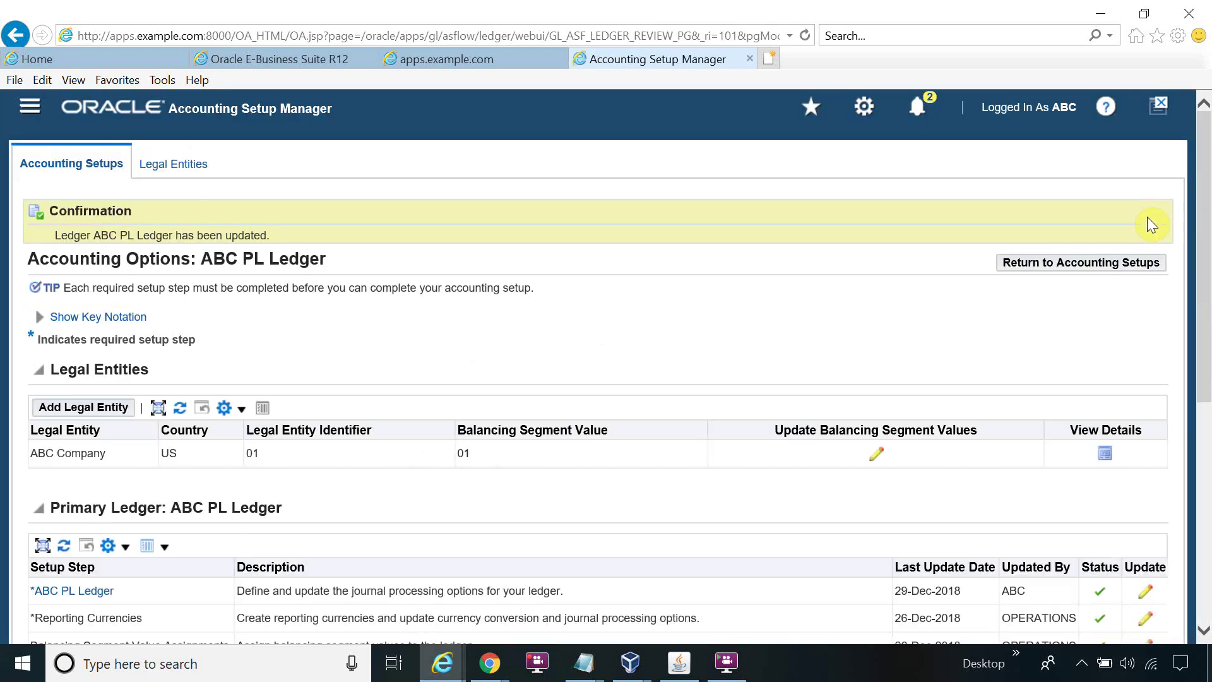
left_click(1106, 270)
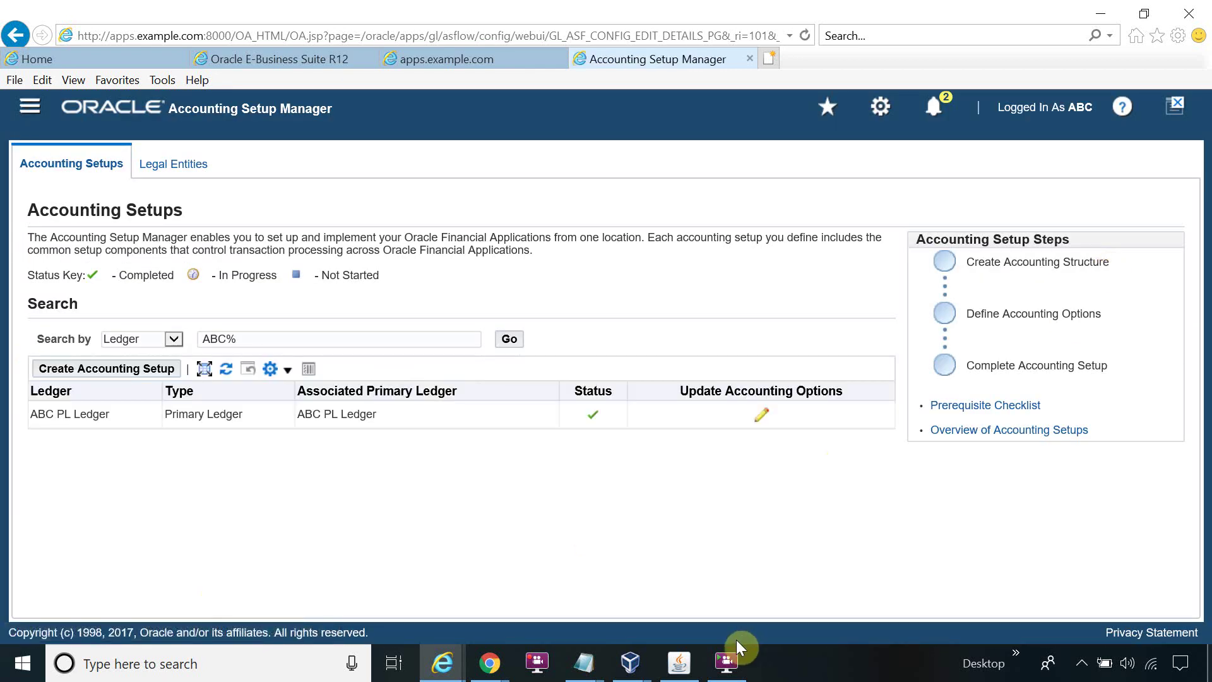
- From the forms navigator, open Journals > Enter and find journals named 'Su%'
left_click(692, 668)
scroll(144, 238, "up", 4)
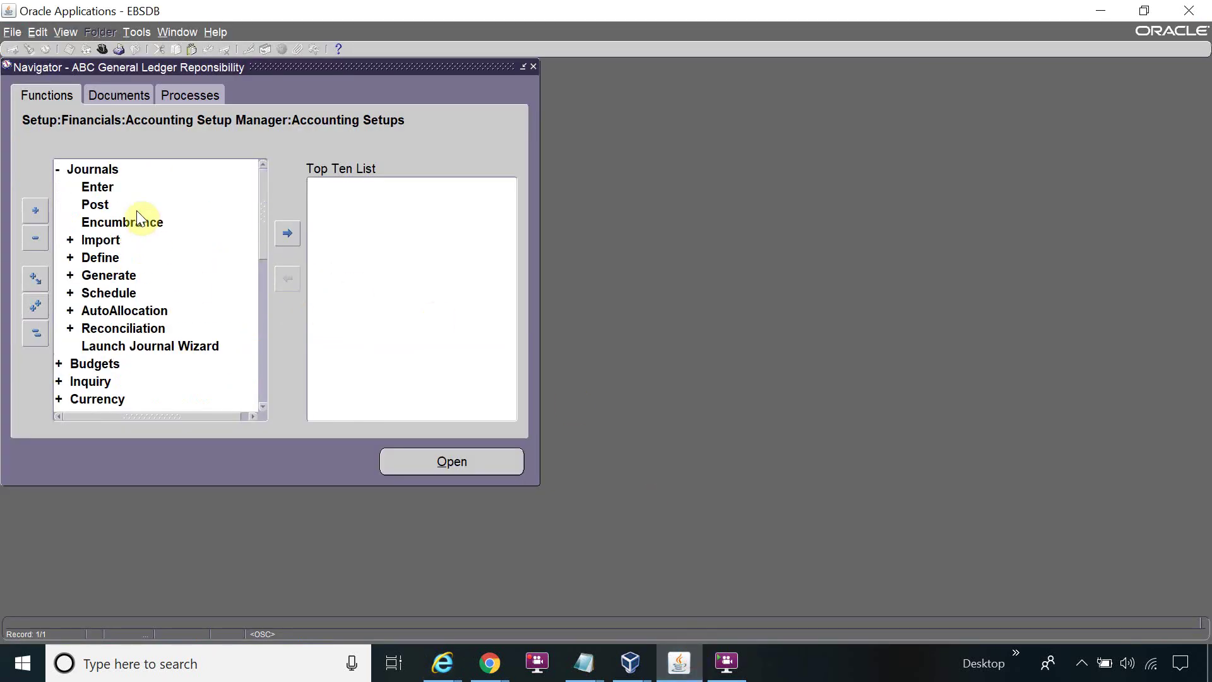
double_click(120, 187)
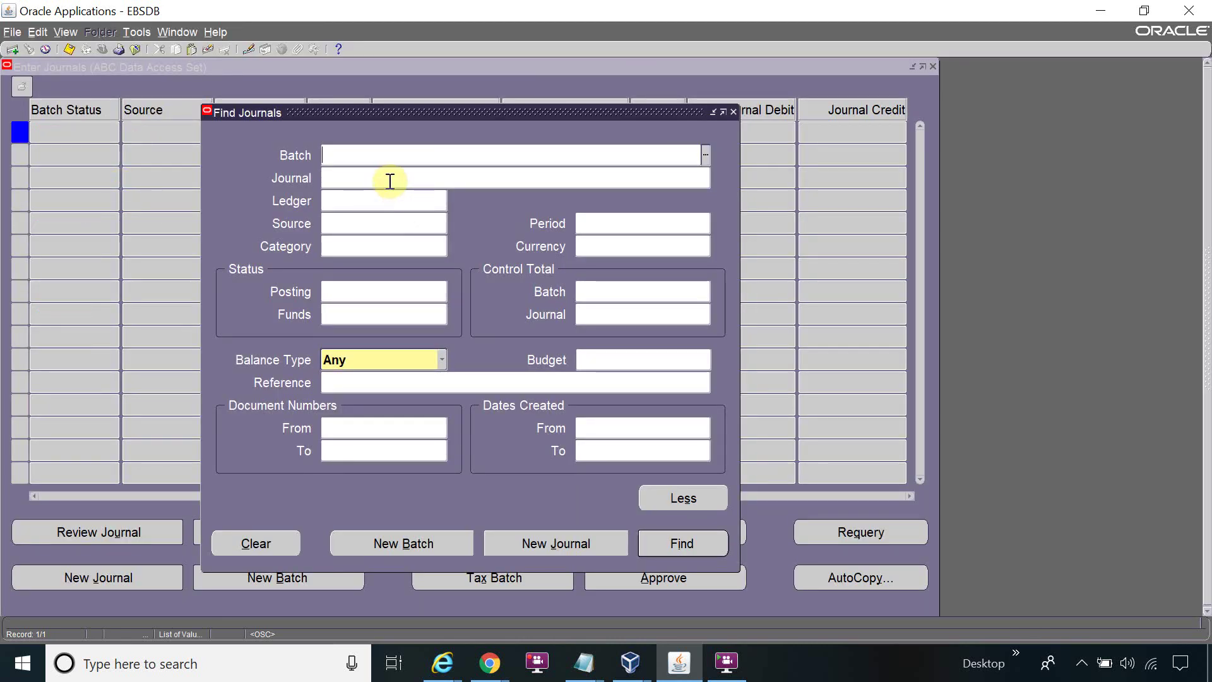
left_click(388, 181)
type("Rev")
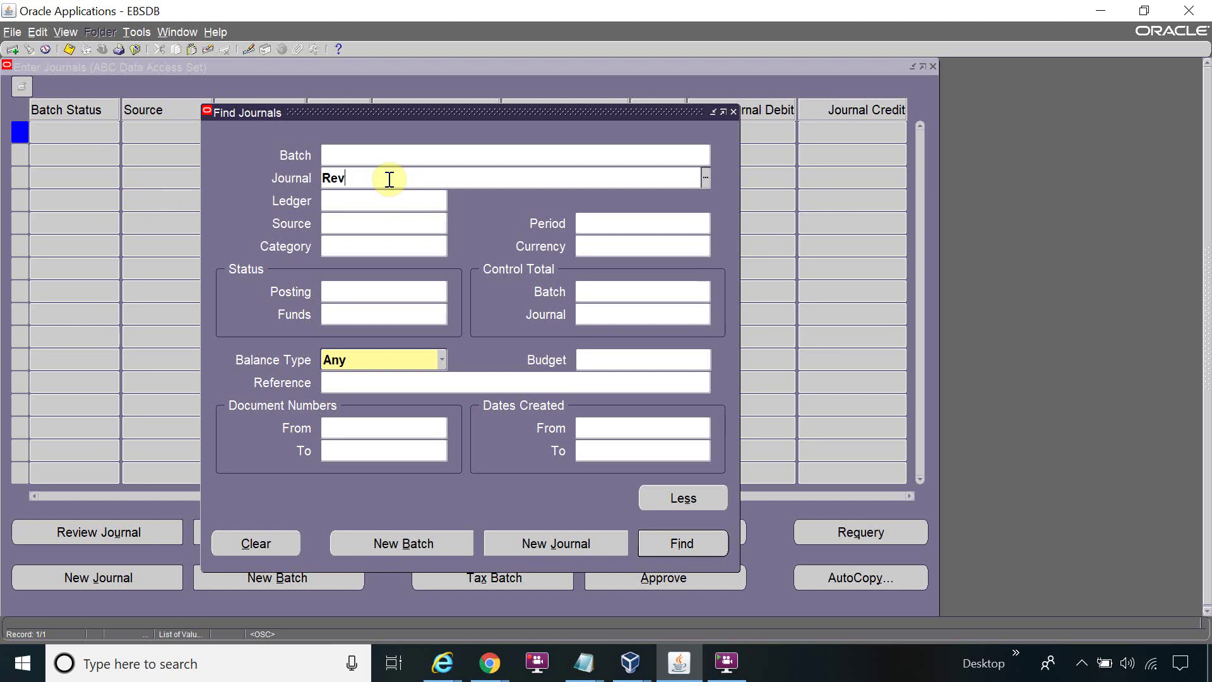
key("BackSpace")
key("BackSpace")
key("BackSpace")
type("Su")
key("Return")
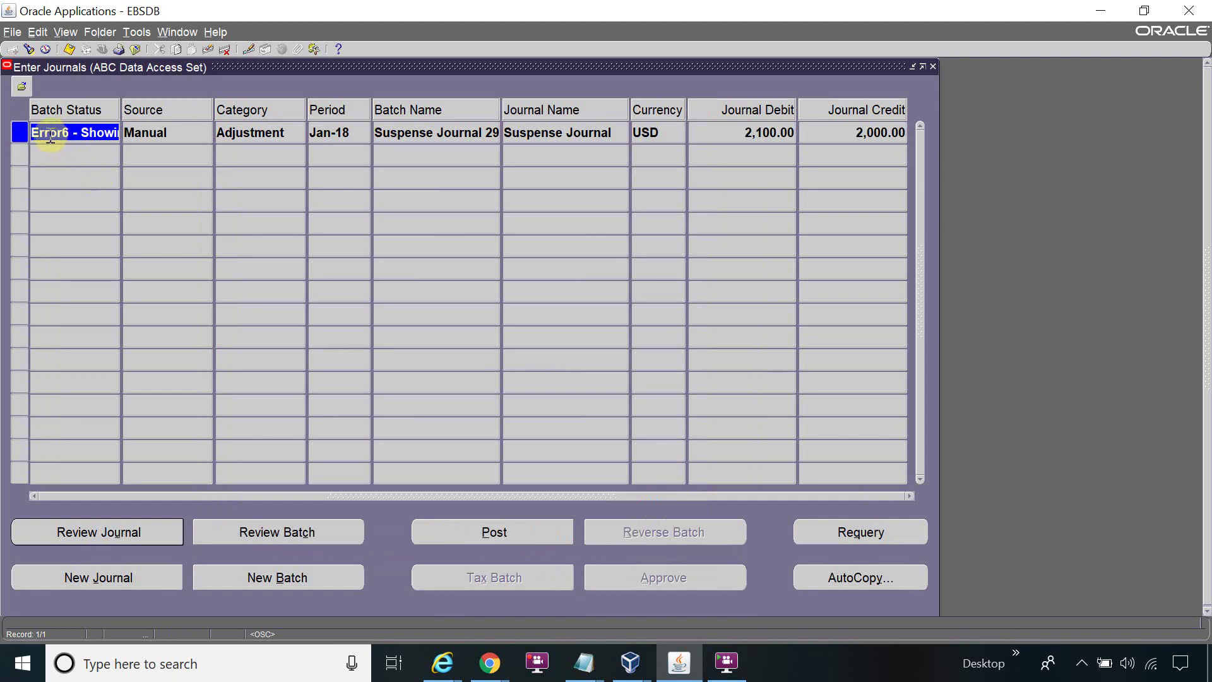
- Read the batch's full Error6 status message and open the Suspense Journal
left_click(50, 134)
left_click_drag(80, 128, 4, 136)
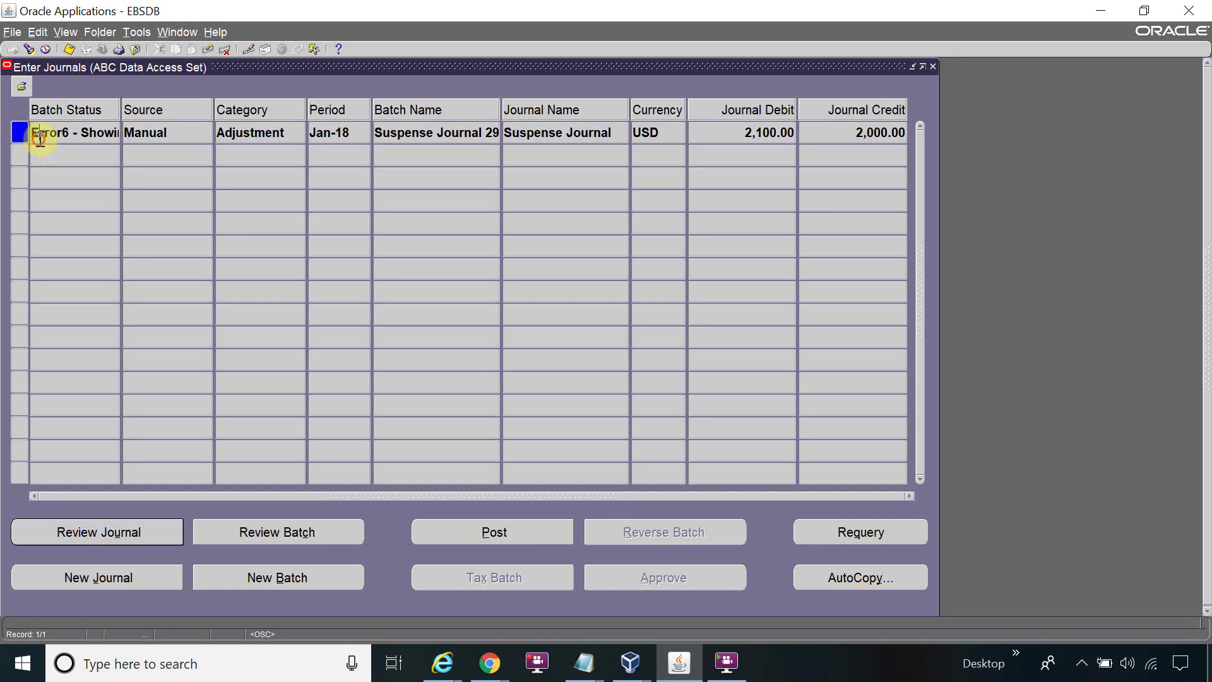
left_click_drag(4, 135, 124, 140)
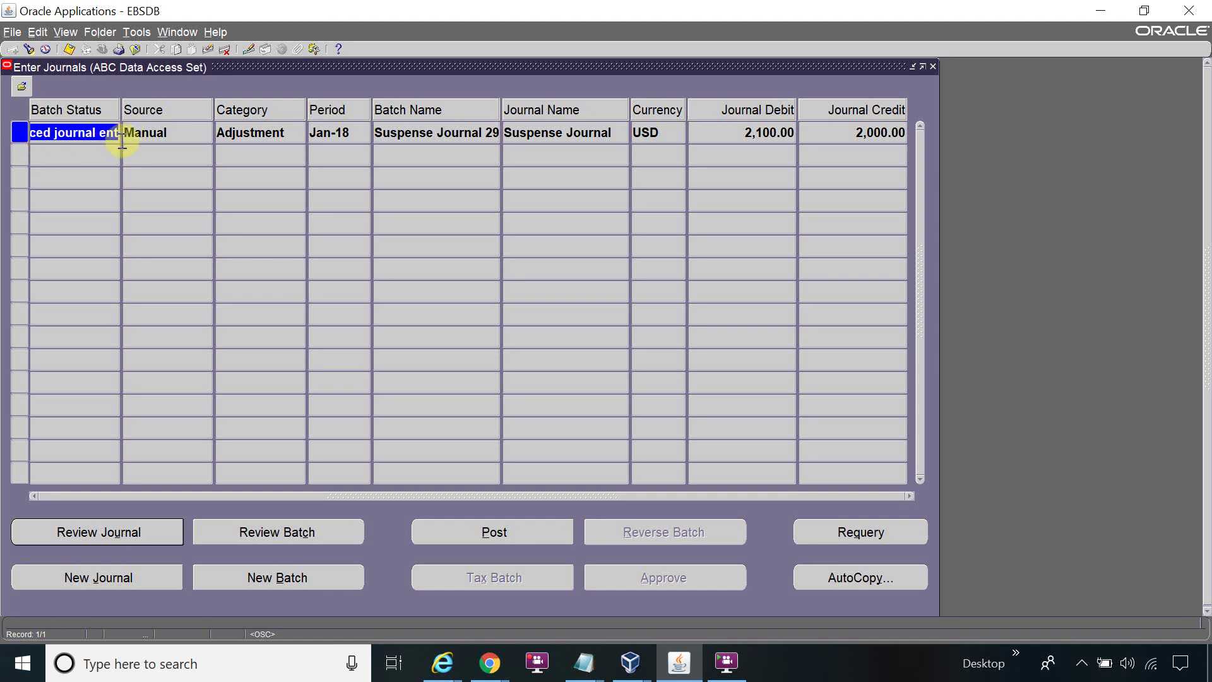
left_click_drag(125, 141, 128, 138)
left_click(161, 530)
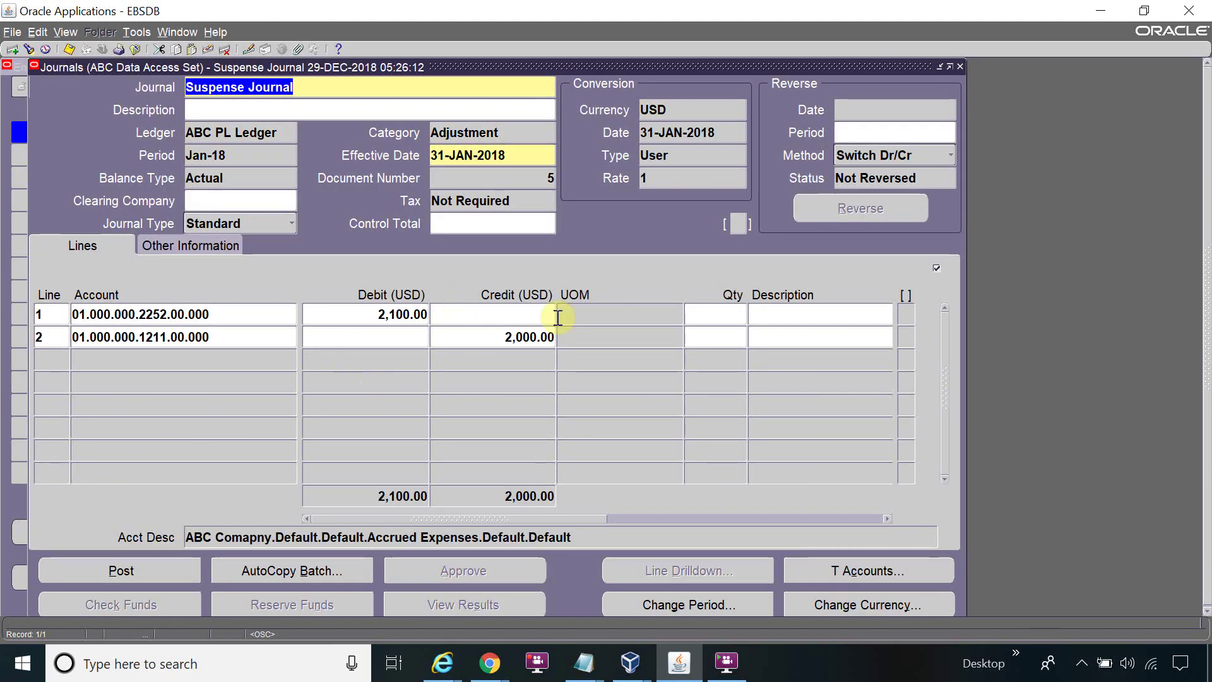
- Post the Suspense Journal, acknowledge the request ID note, and open View > Requests
left_click(177, 572)
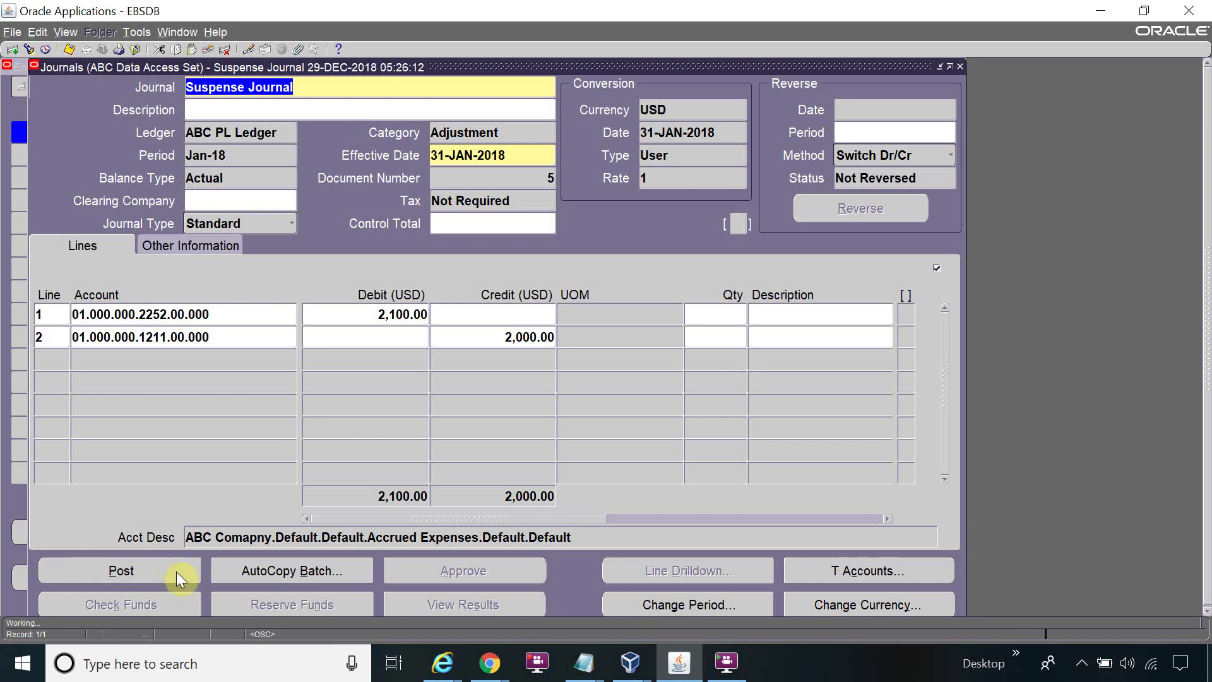
left_click(689, 364)
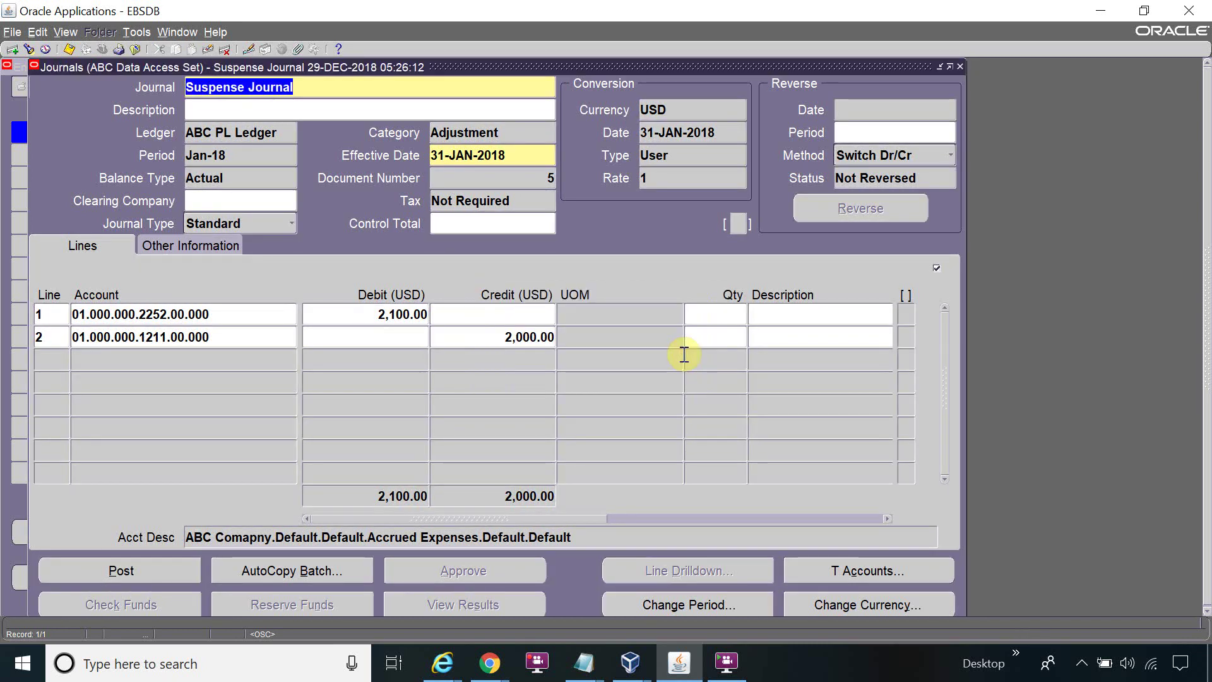
left_click(65, 31)
left_click(111, 236)
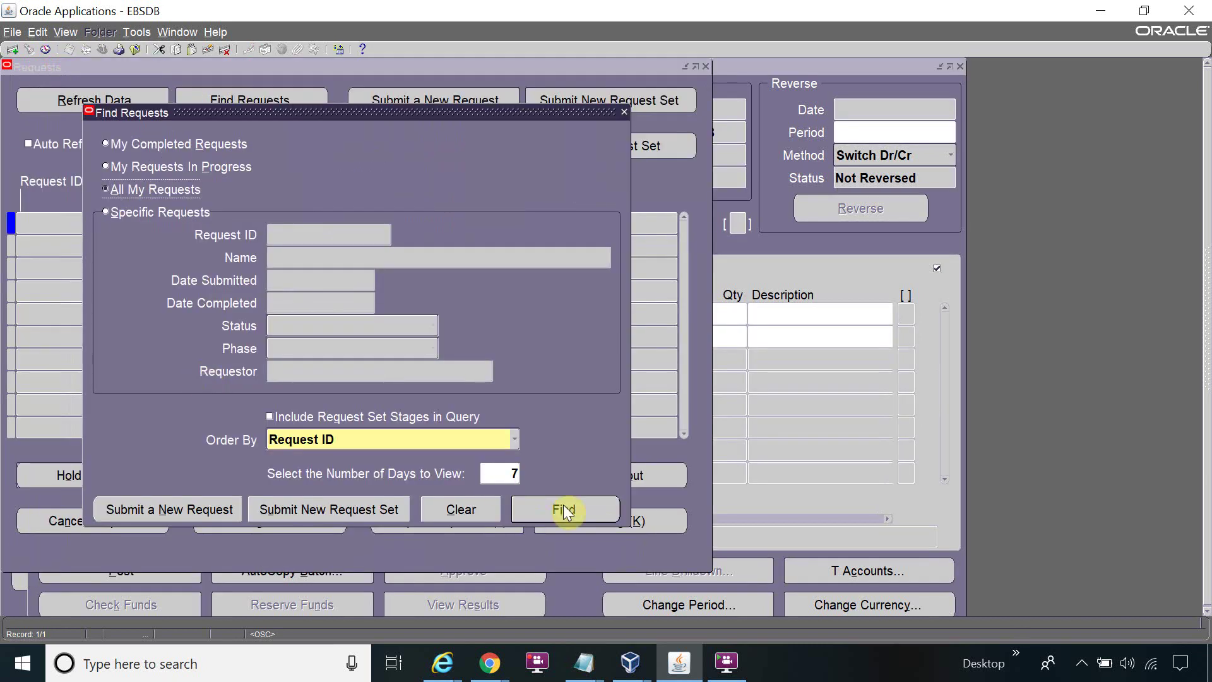
- List all requests and refresh until posting request 7676756 completes normally
left_click(566, 509)
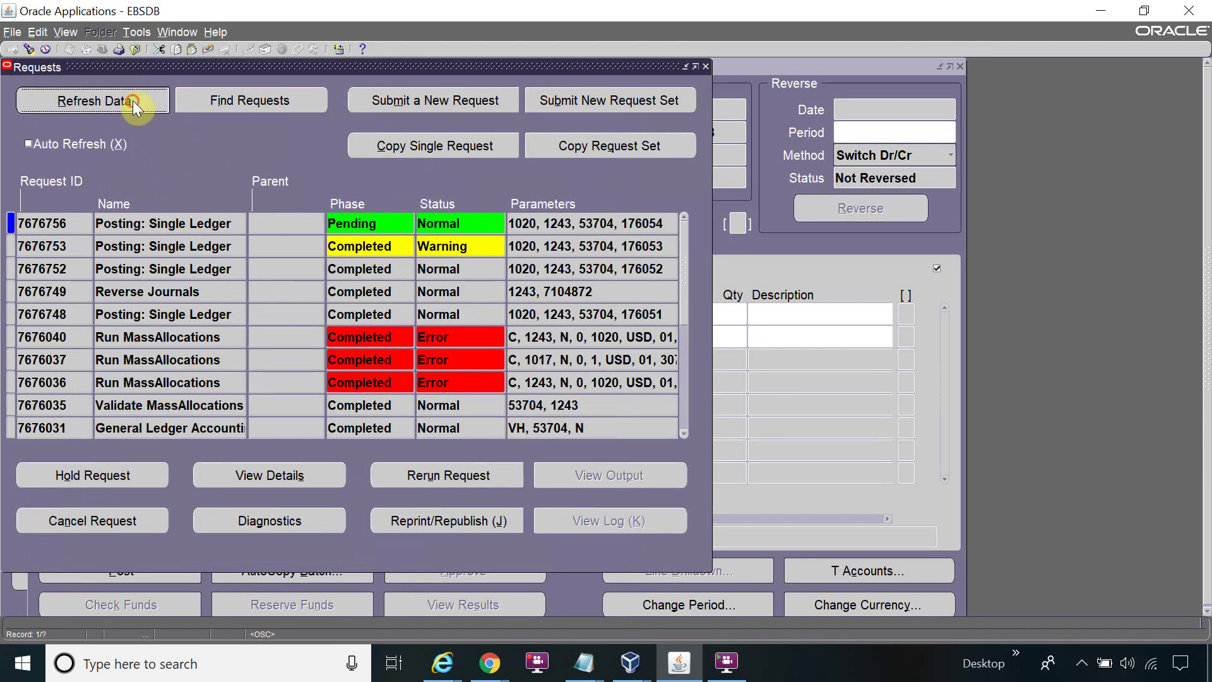
left_click(133, 104)
left_click(132, 101)
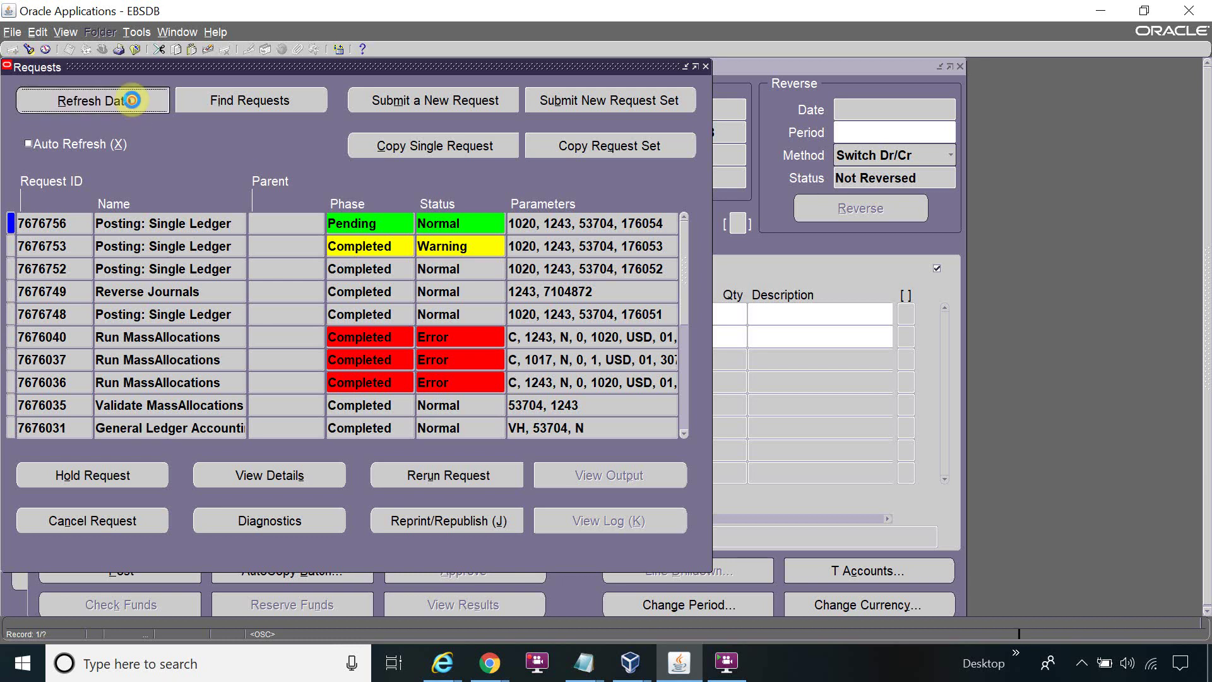
left_click(131, 100)
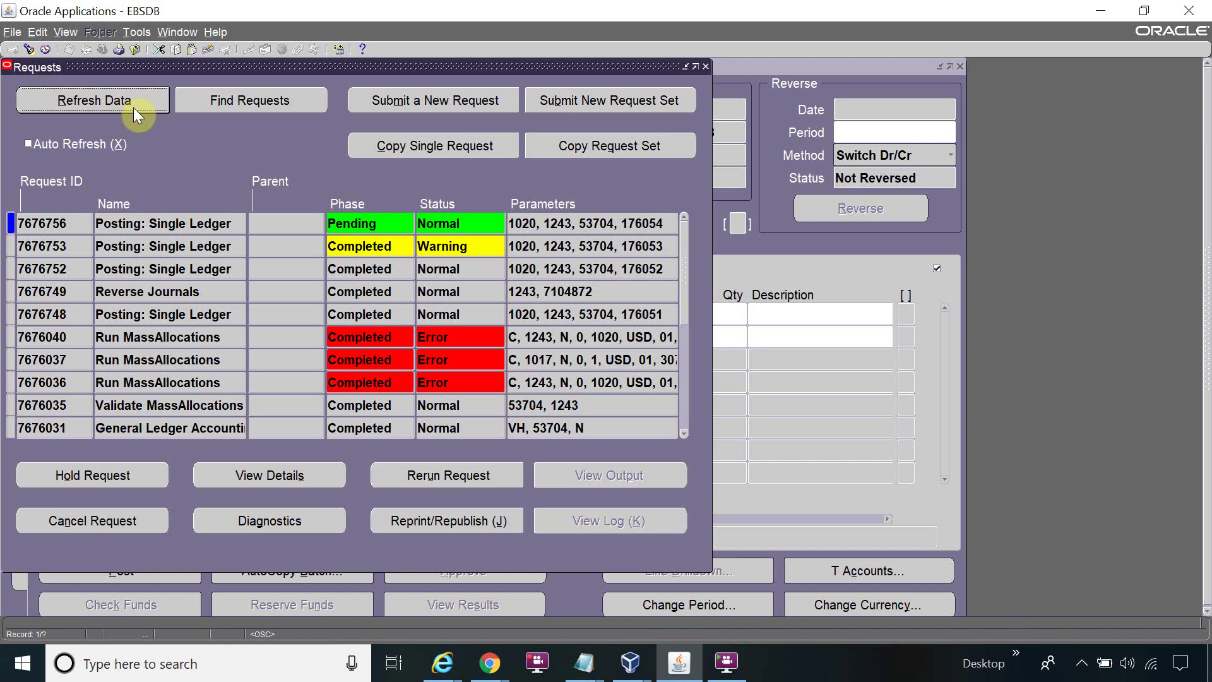
left_click(133, 100)
left_click(133, 101)
left_click(134, 101)
left_click(134, 101)
left_click(133, 100)
left_click(134, 100)
left_click(134, 101)
left_click(133, 100)
left_click(133, 100)
left_click(134, 101)
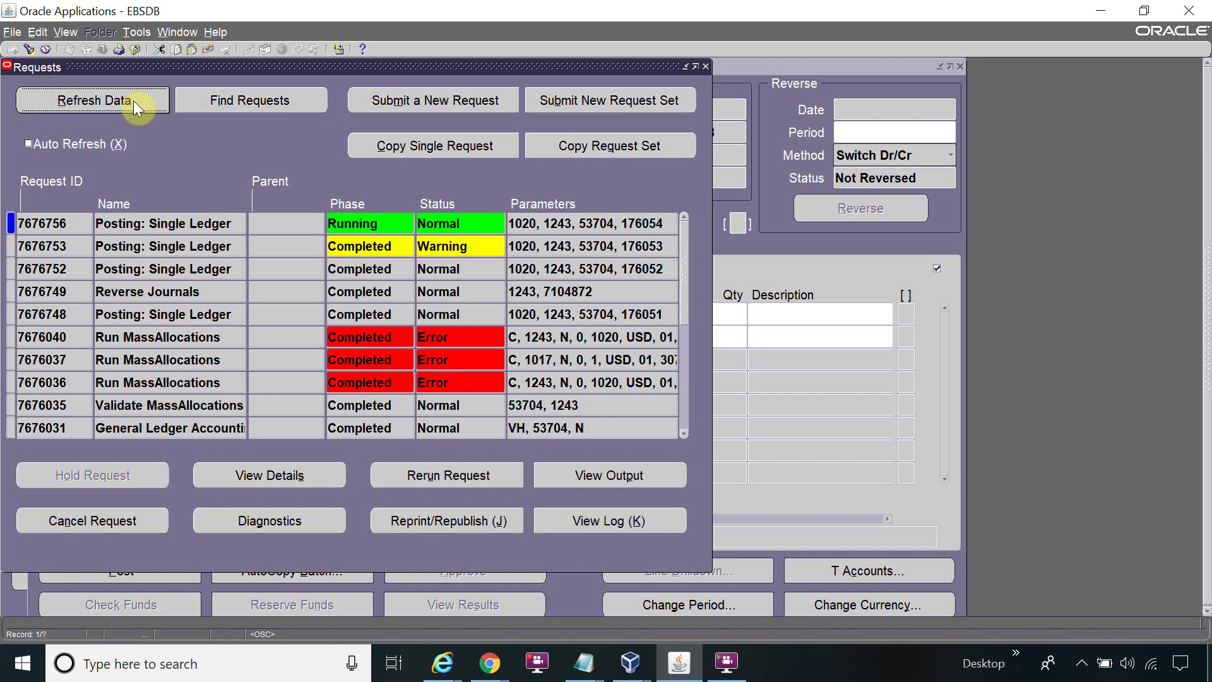
left_click(134, 101)
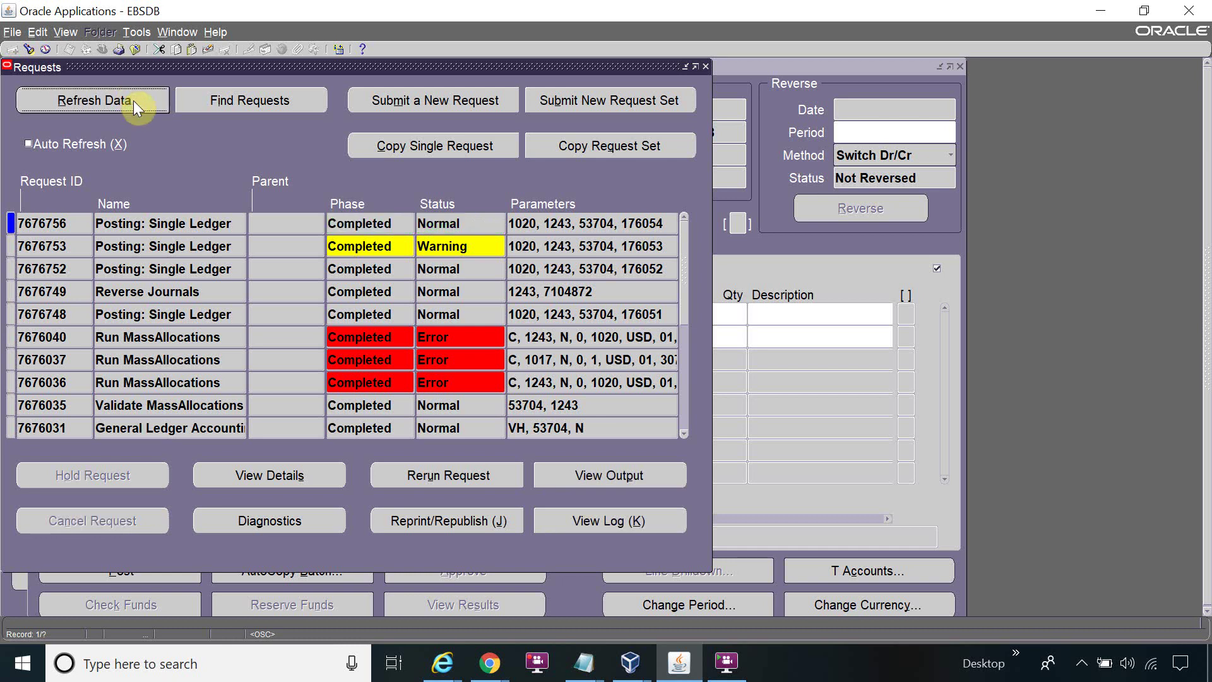
- Check the posting report shows no batch errors, then close the Requests window
left_click(650, 478)
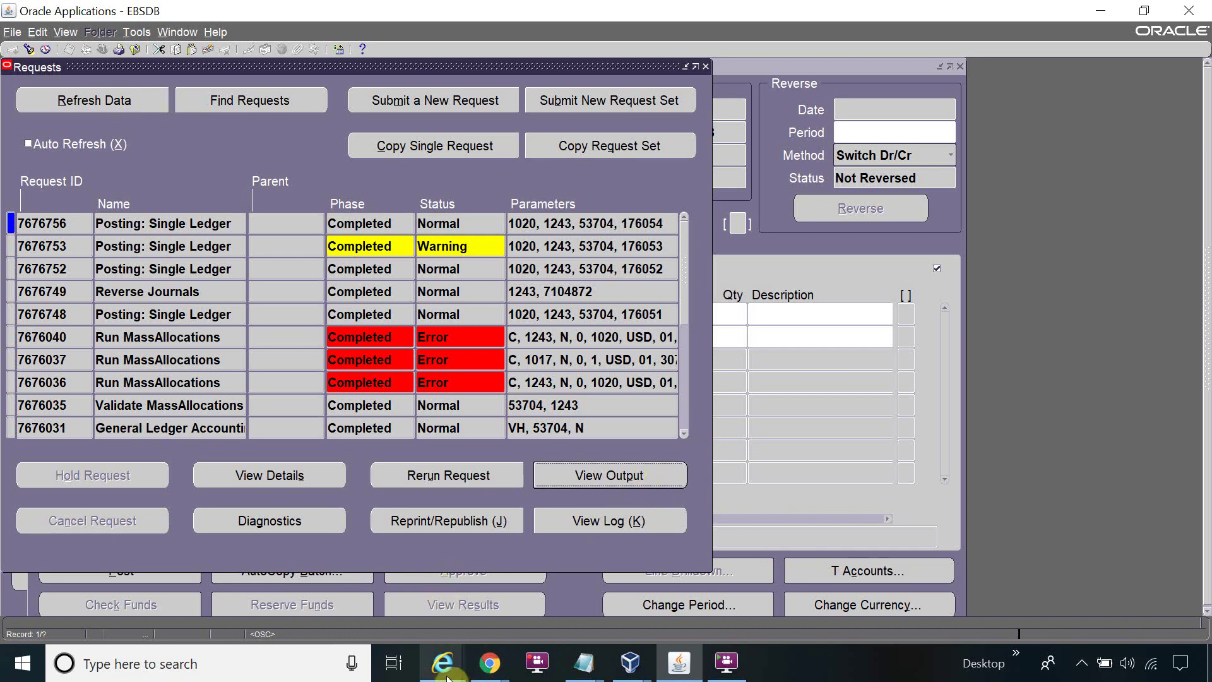
mouse_move(442, 663)
left_click(947, 563)
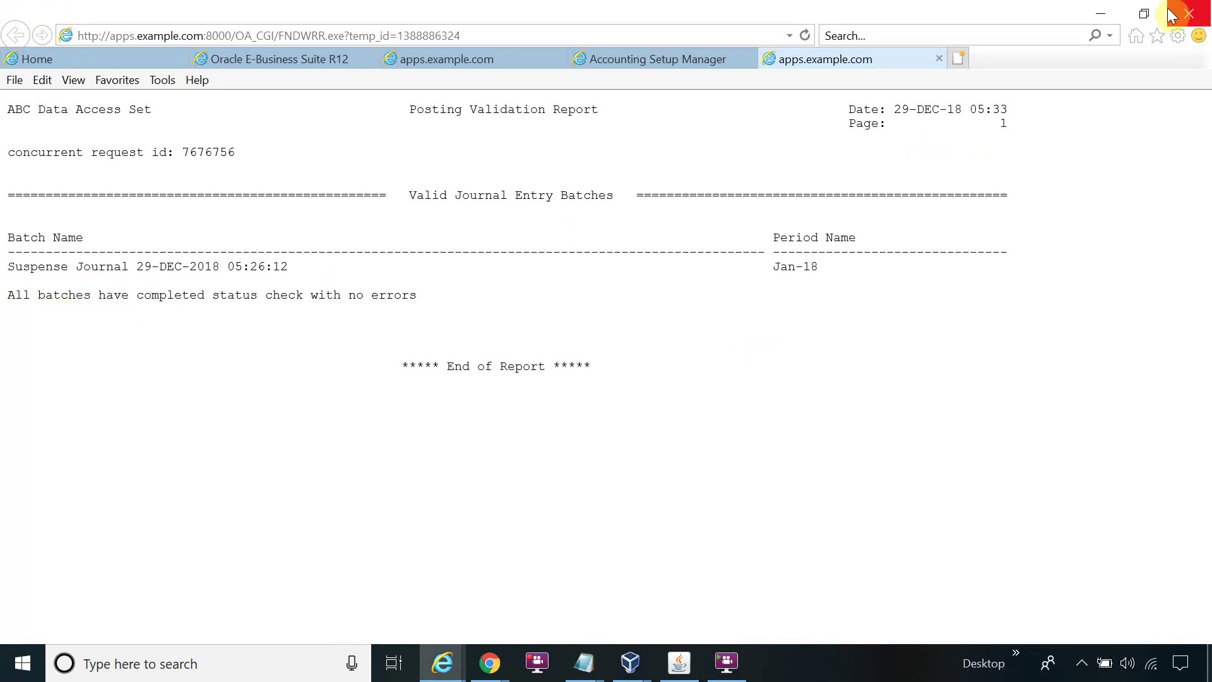
left_click(1108, 24)
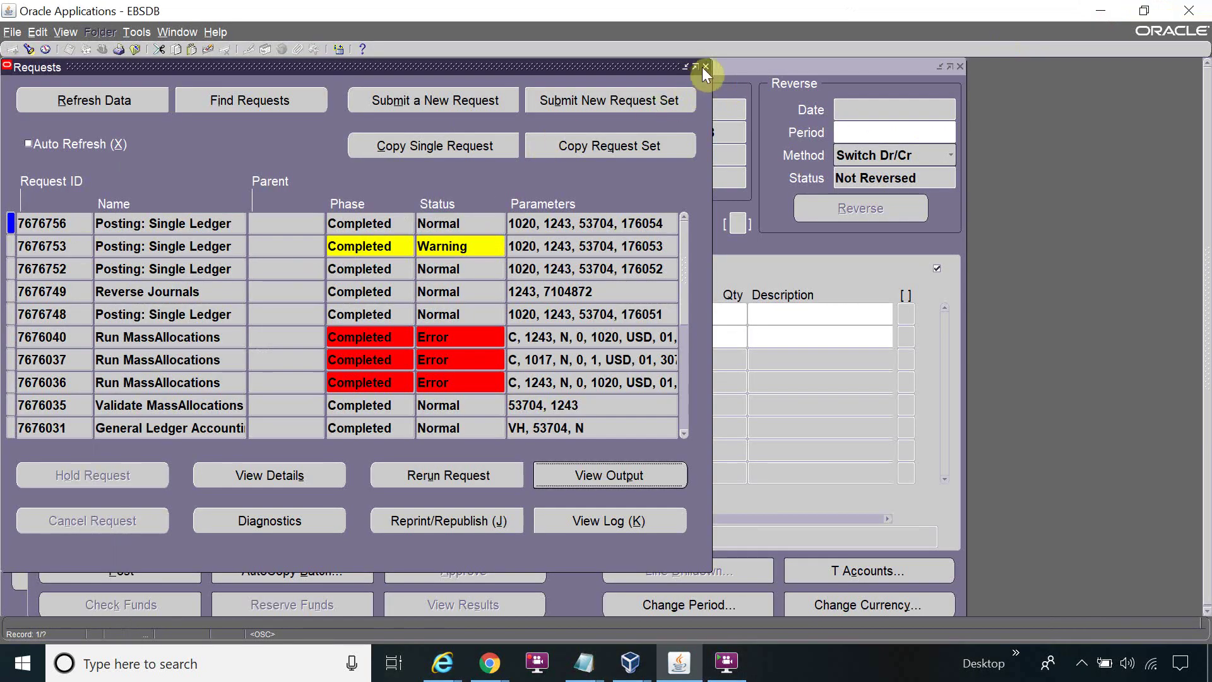
left_click(705, 66)
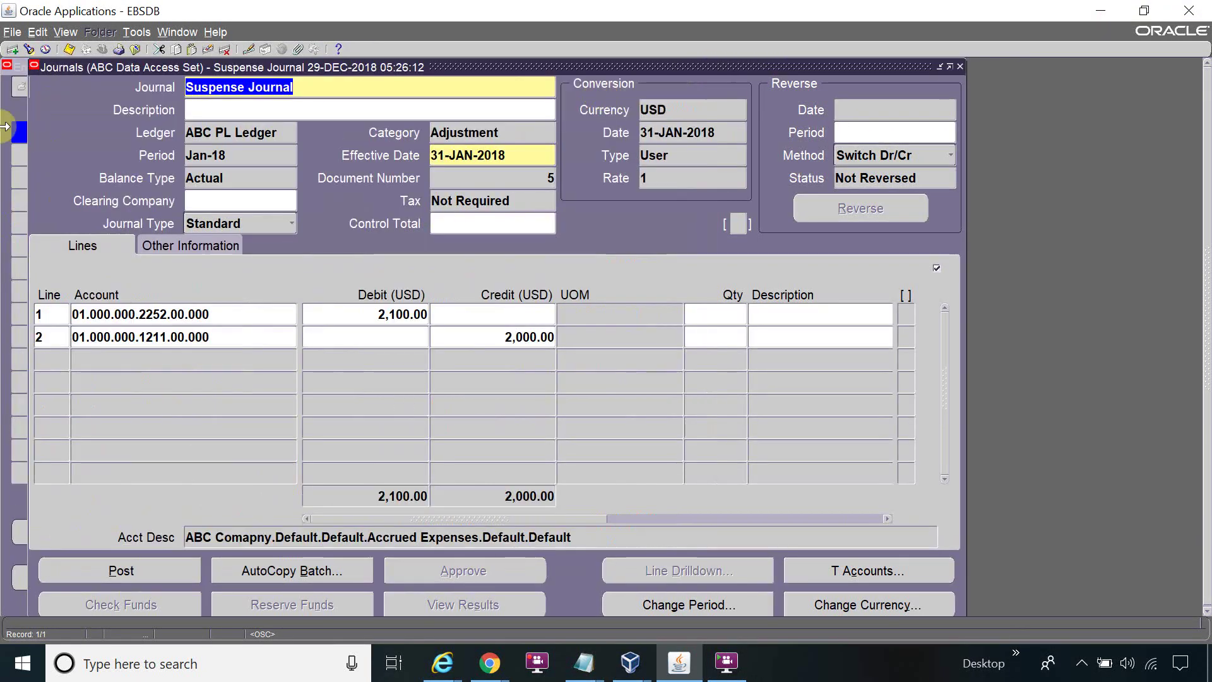
- Requery journals named Suspen% and review the Posted journal's 100.00 suspense line
left_click(958, 67)
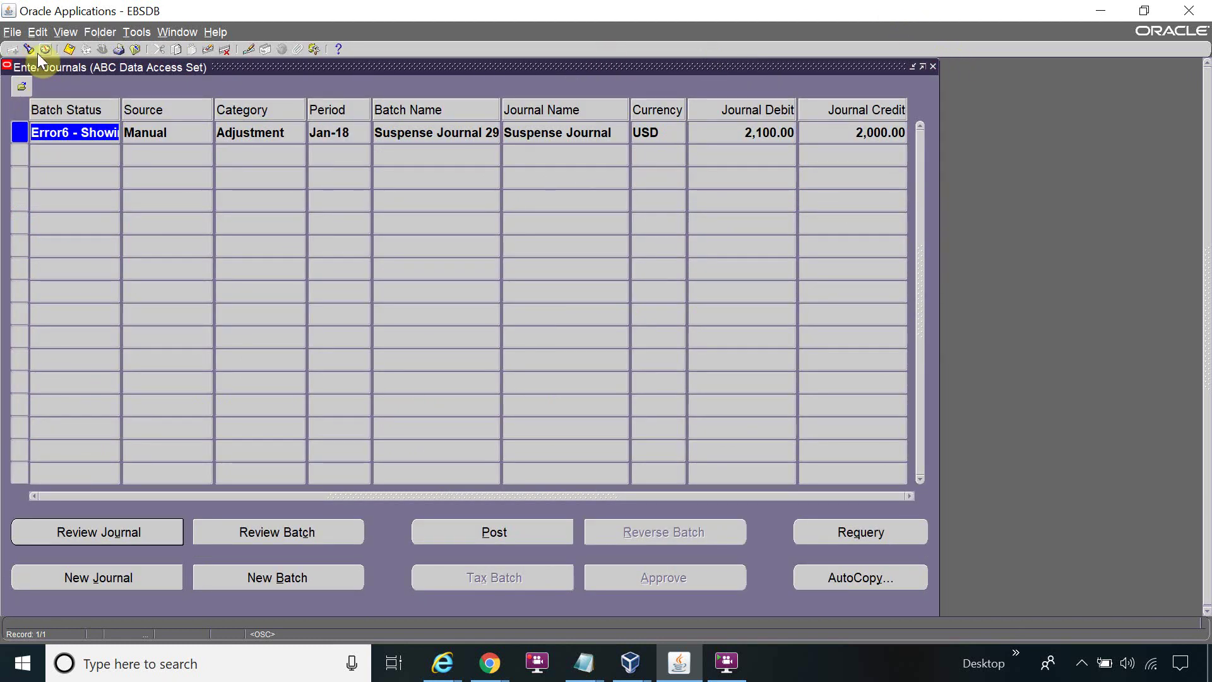
left_click(44, 49)
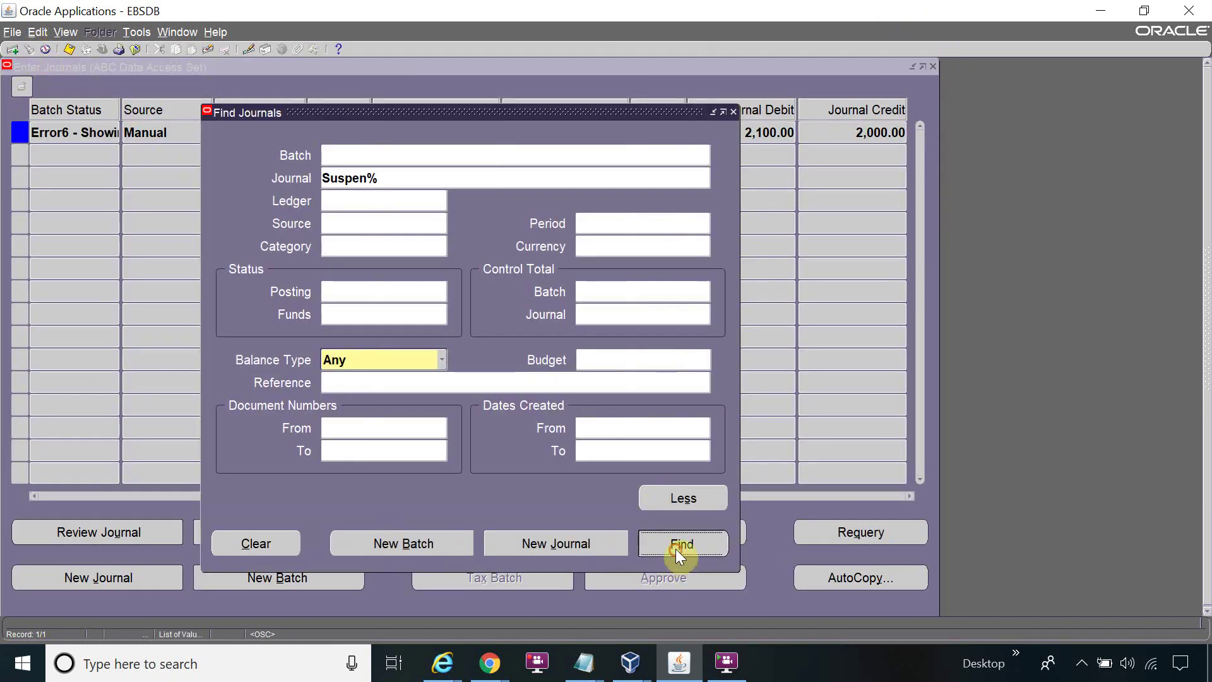
left_click(674, 548)
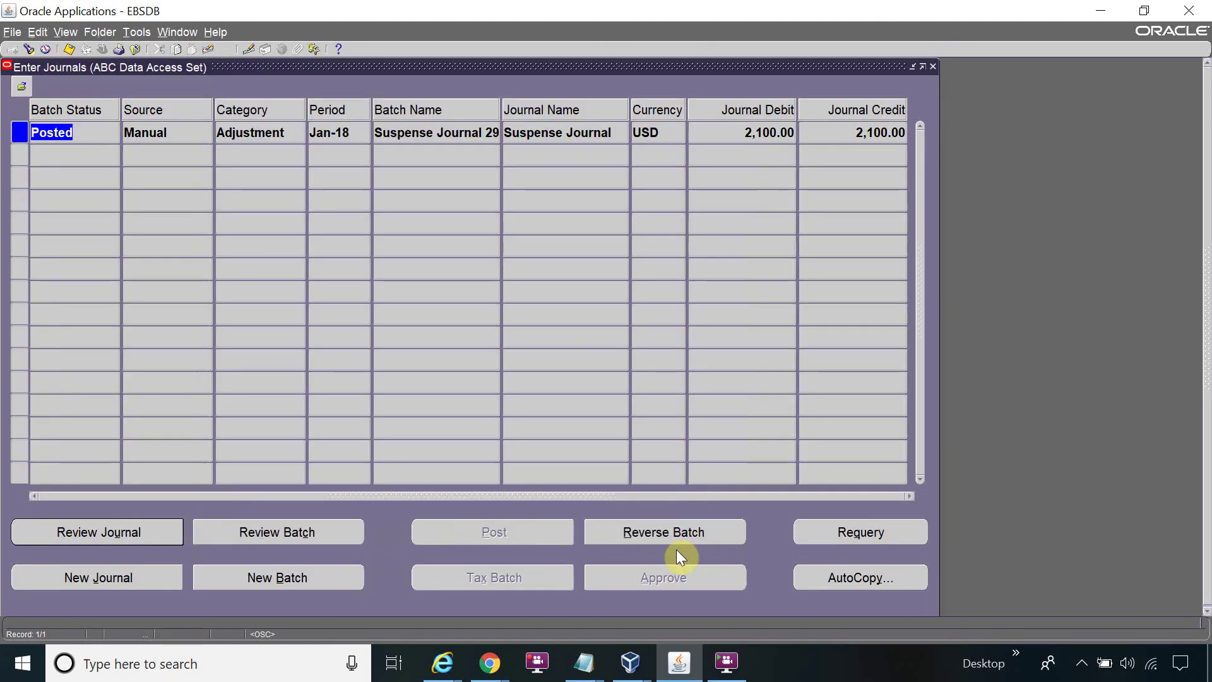
left_click(168, 532)
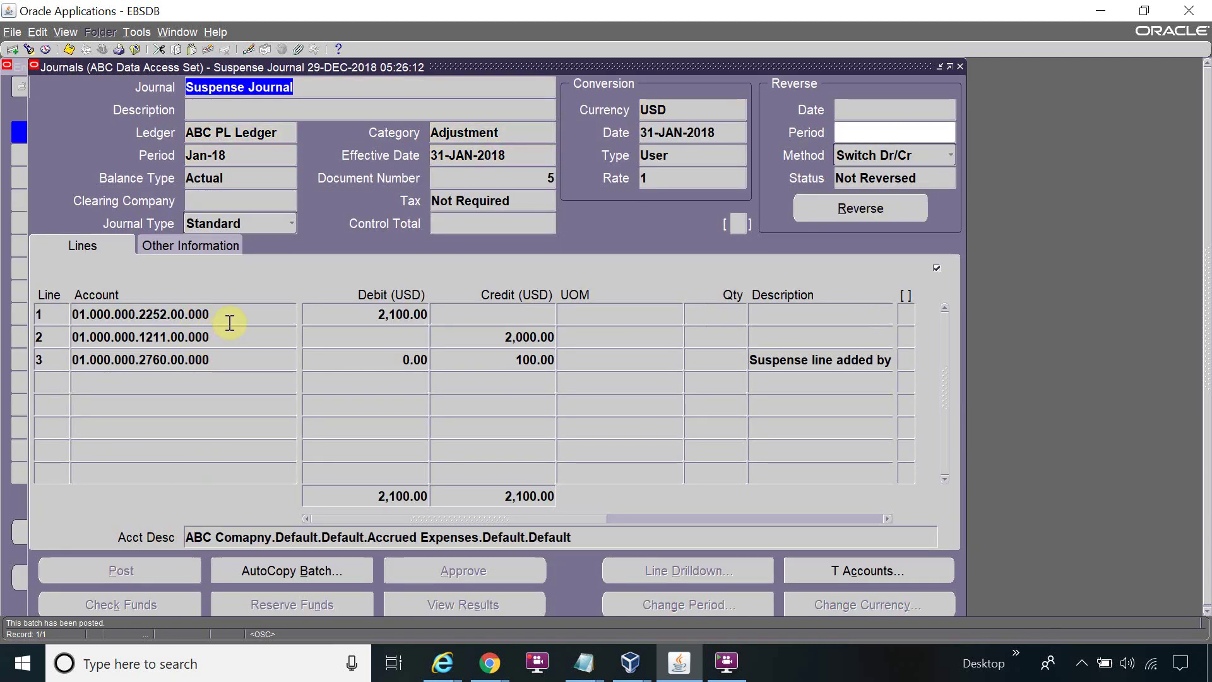
left_click(228, 325)
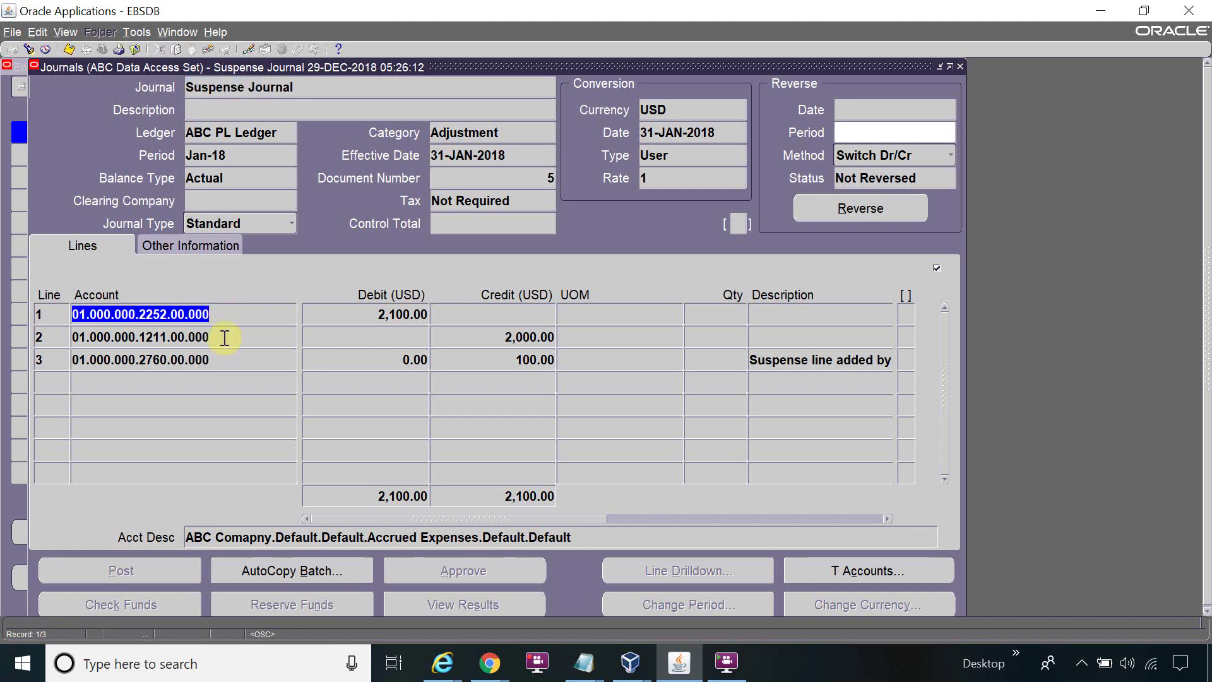
left_click(225, 336)
left_click(225, 316)
left_click(228, 338)
left_click(227, 316)
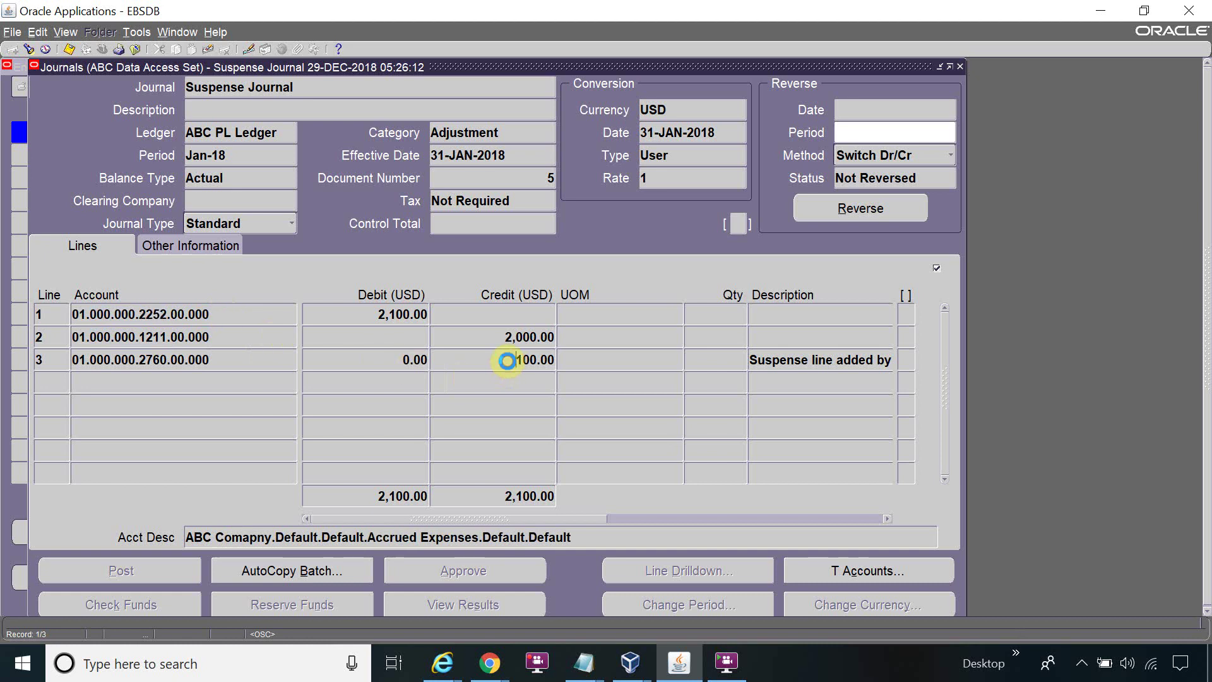
left_click(517, 361)
left_click(225, 355)
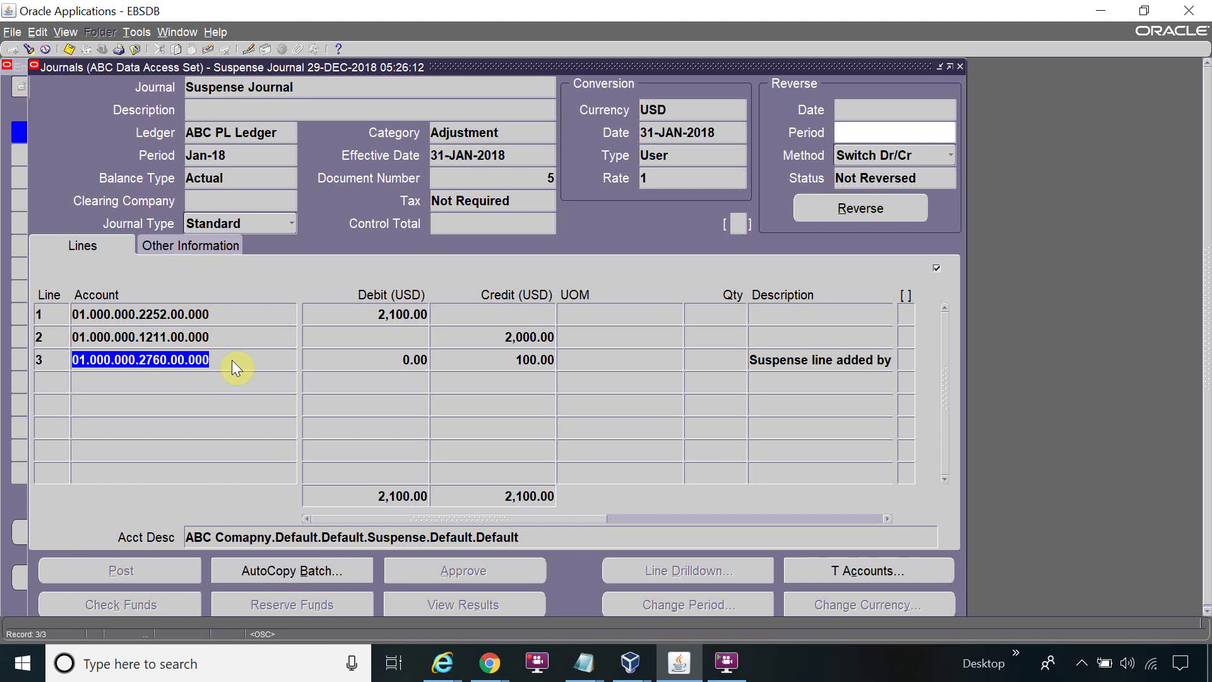
left_click(258, 310)
left_click(263, 333)
left_click(373, 312)
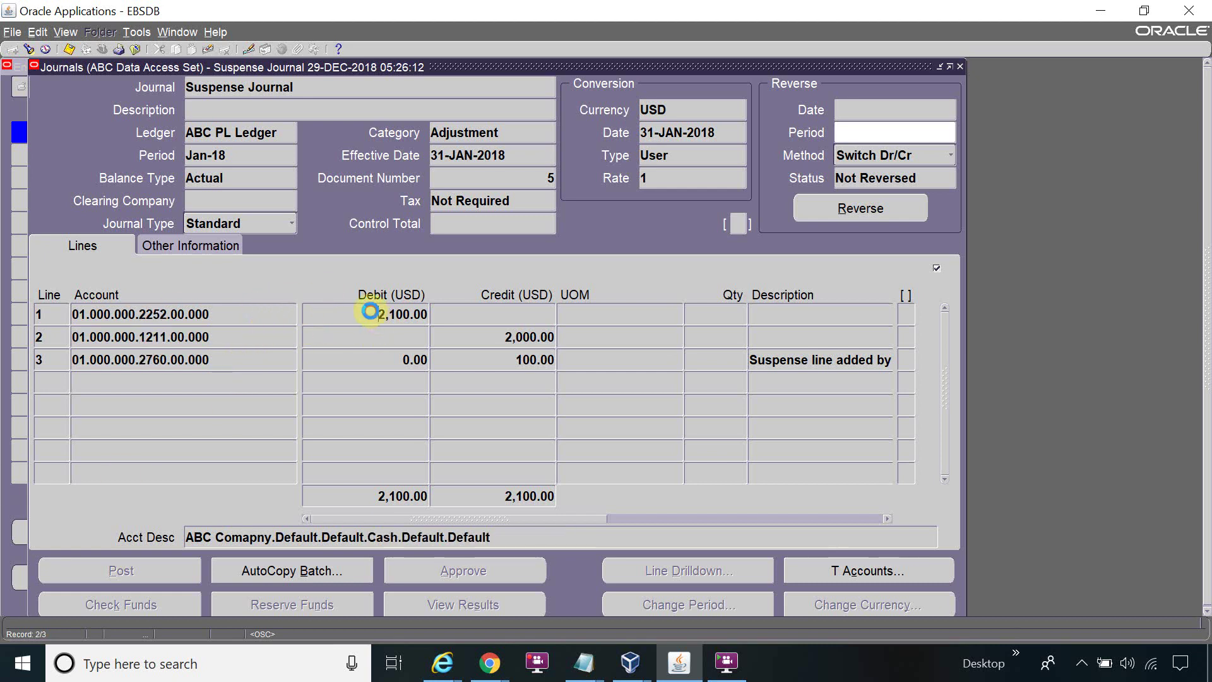
left_click(482, 337)
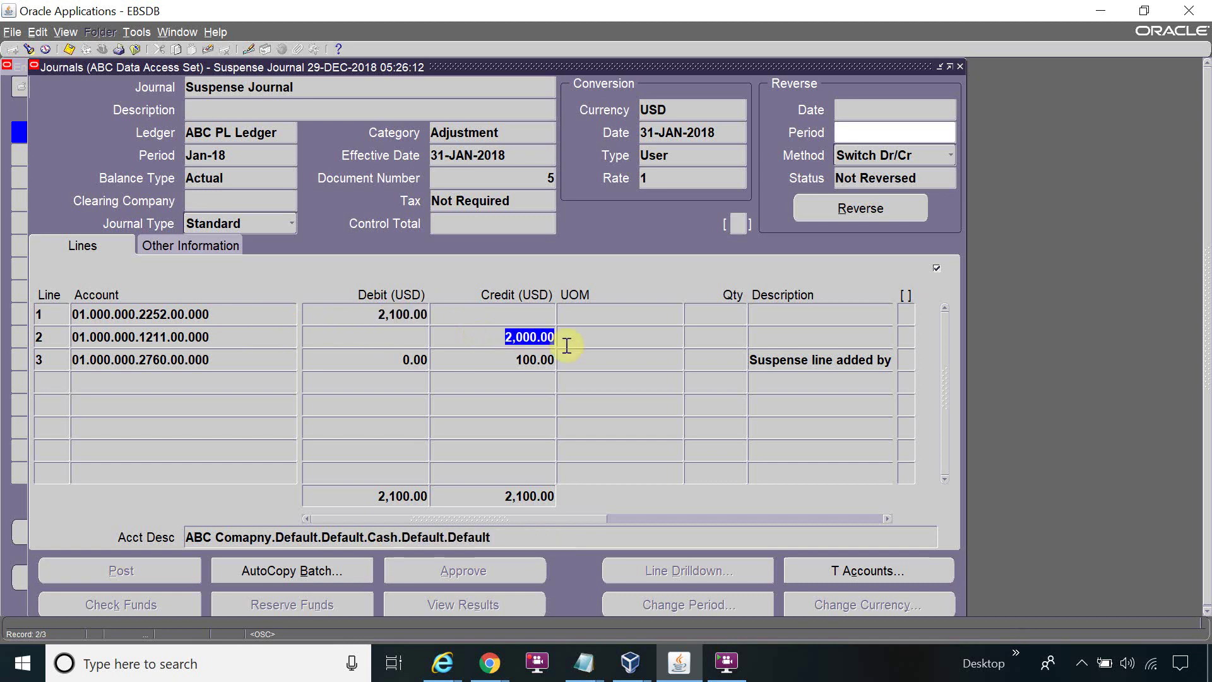
left_click(270, 360)
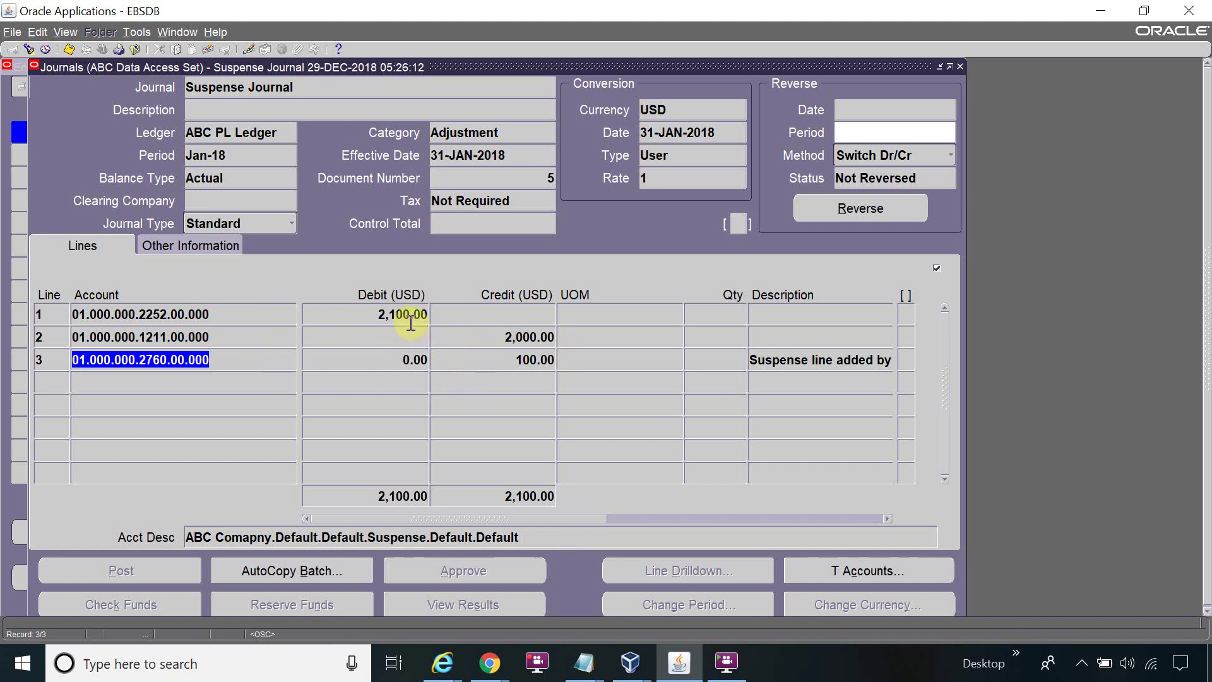
left_click(511, 358)
left_click_drag(509, 357, 572, 353)
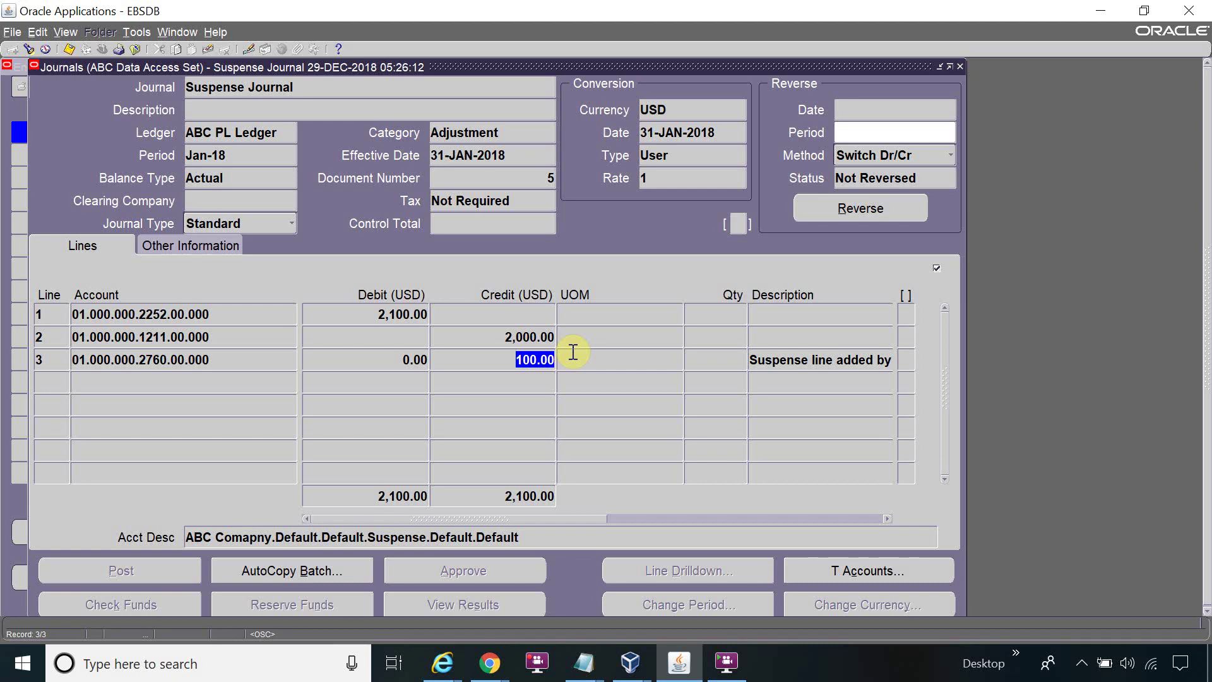